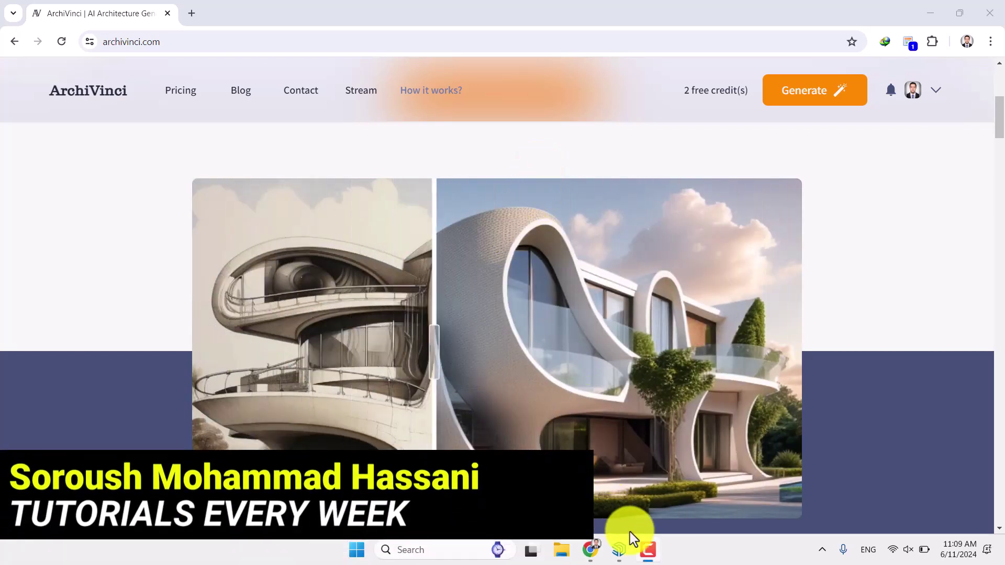
Step: Look through the ArchiVinci home page, examining the before-and-after example and the Sketch to render and Redesign descriptions
{"action": "mouse_move", "coordinate": [649, 552]}
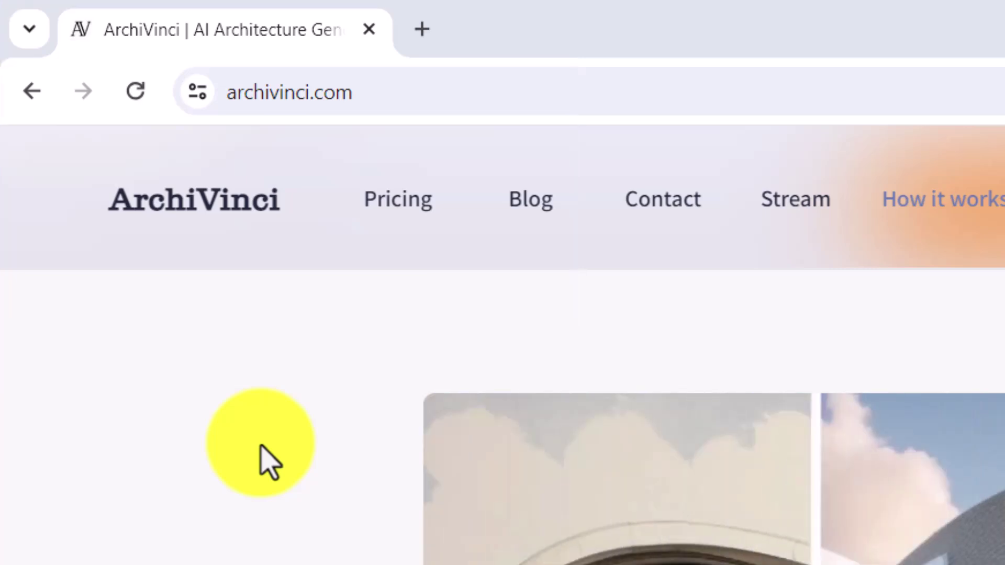
{"action": "scroll", "coordinate": [269, 464], "scroll_direction": "down", "scroll_amount": 2}
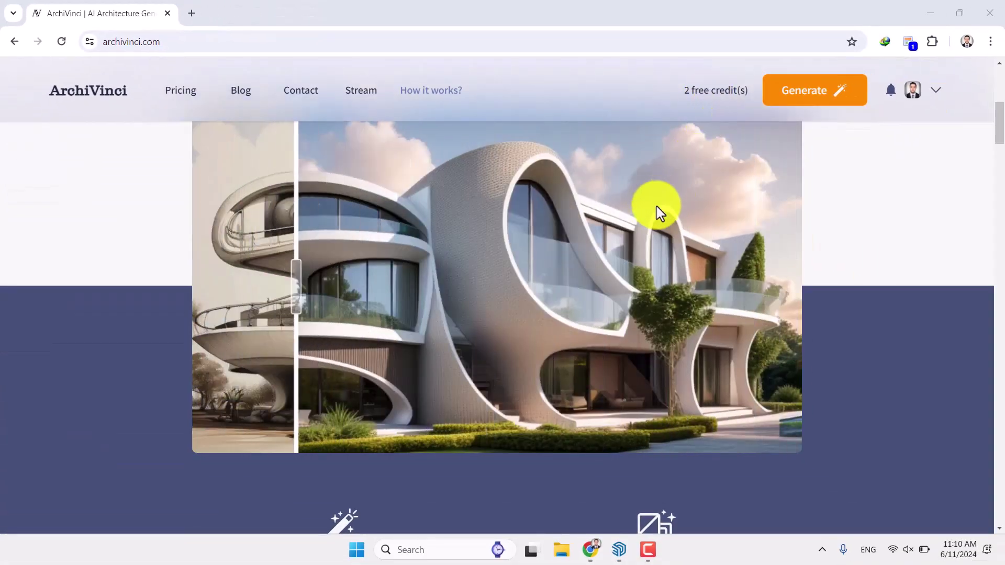
{"action": "scroll", "coordinate": [655, 212], "scroll_direction": "up", "scroll_amount": 8}
{"action": "left_click", "coordinate": [161, 40]}
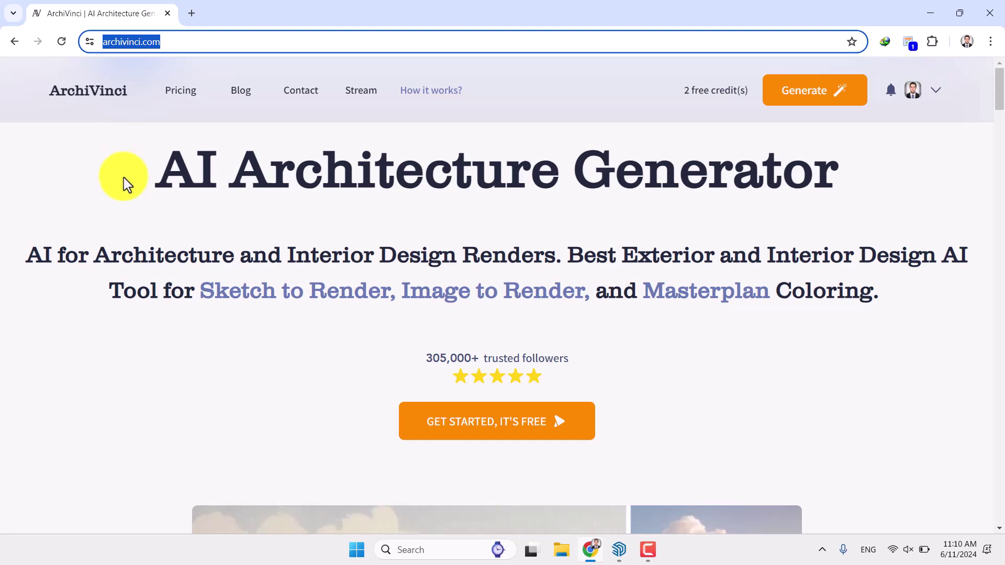
{"action": "left_click", "coordinate": [309, 323]}
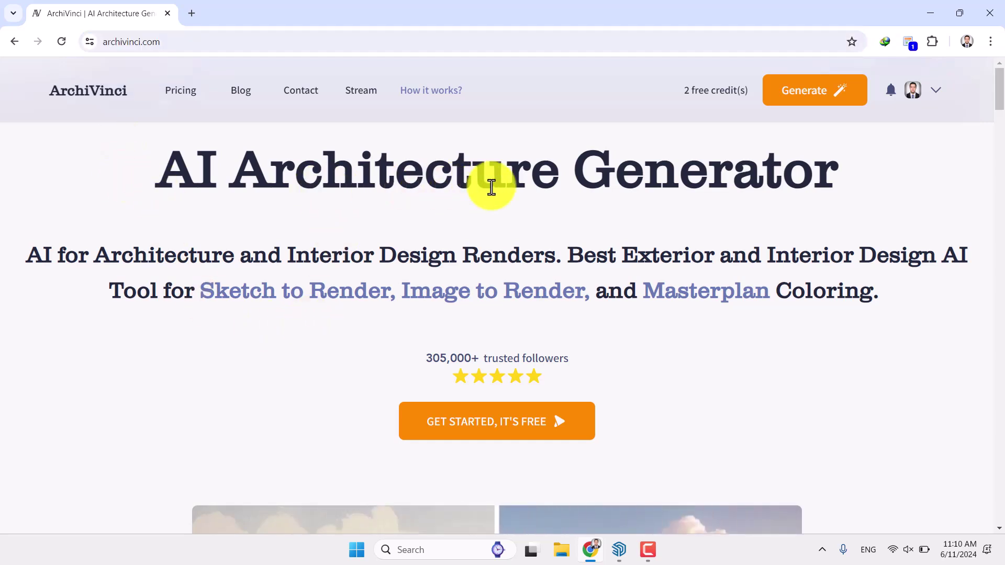
{"action": "scroll", "coordinate": [572, 187], "scroll_direction": "down", "scroll_amount": 1}
{"action": "scroll", "coordinate": [570, 188], "scroll_direction": "down", "scroll_amount": 2}
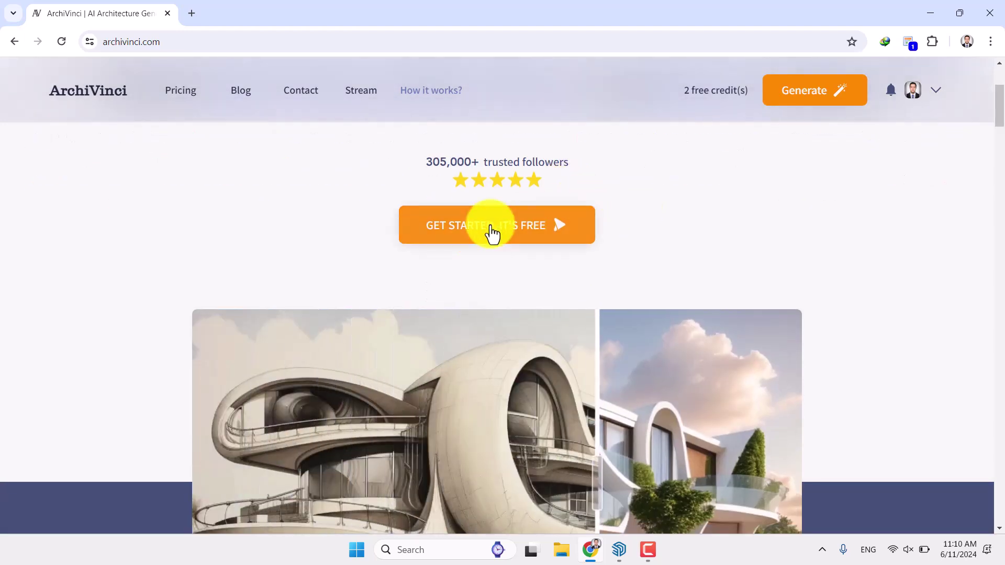
{"action": "scroll", "coordinate": [492, 233], "scroll_direction": "down", "scroll_amount": 4}
{"action": "scroll", "coordinate": [494, 230], "scroll_direction": "up", "scroll_amount": 1}
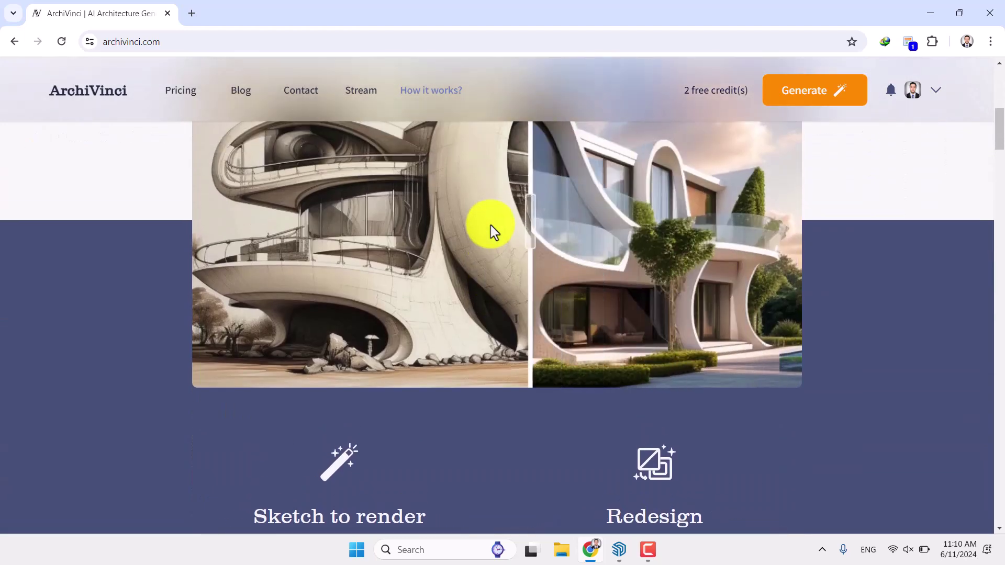
{"action": "scroll", "coordinate": [438, 280], "scroll_direction": "up", "scroll_amount": 1}
{"action": "scroll", "coordinate": [438, 281], "scroll_direction": "down", "scroll_amount": 6}
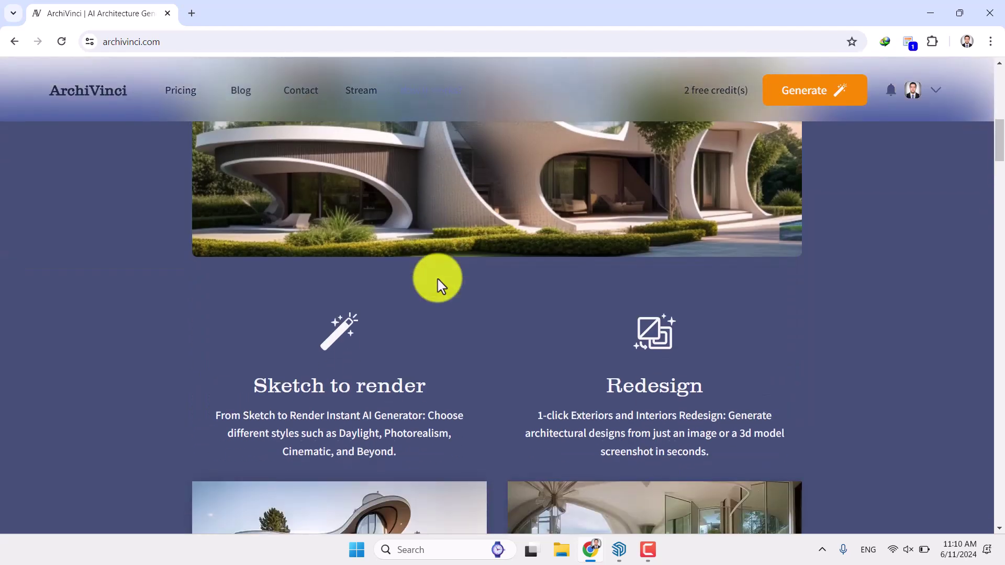
{"action": "scroll", "coordinate": [438, 281], "scroll_direction": "up", "scroll_amount": 1}
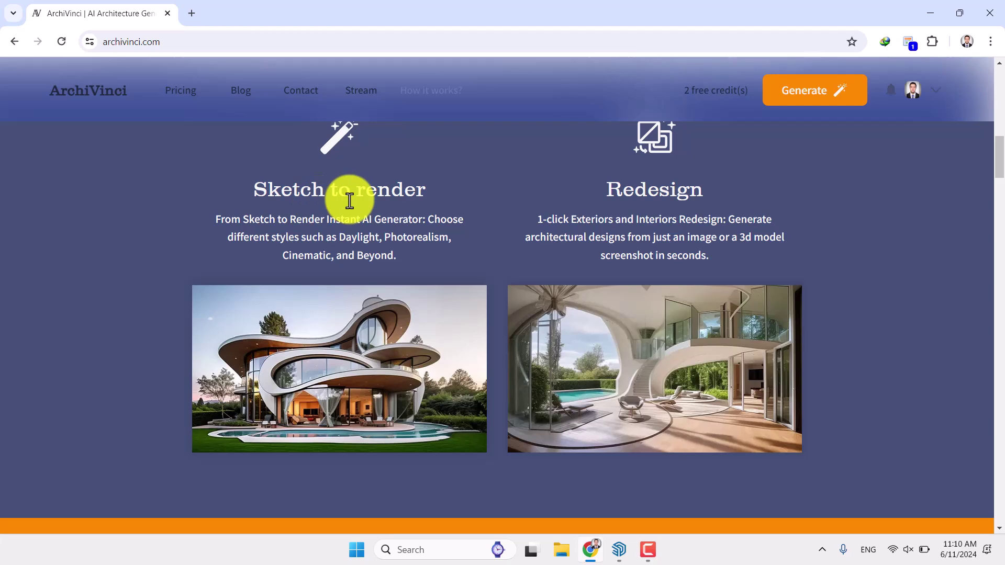
{"action": "scroll", "coordinate": [349, 200], "scroll_direction": "up", "scroll_amount": 2}
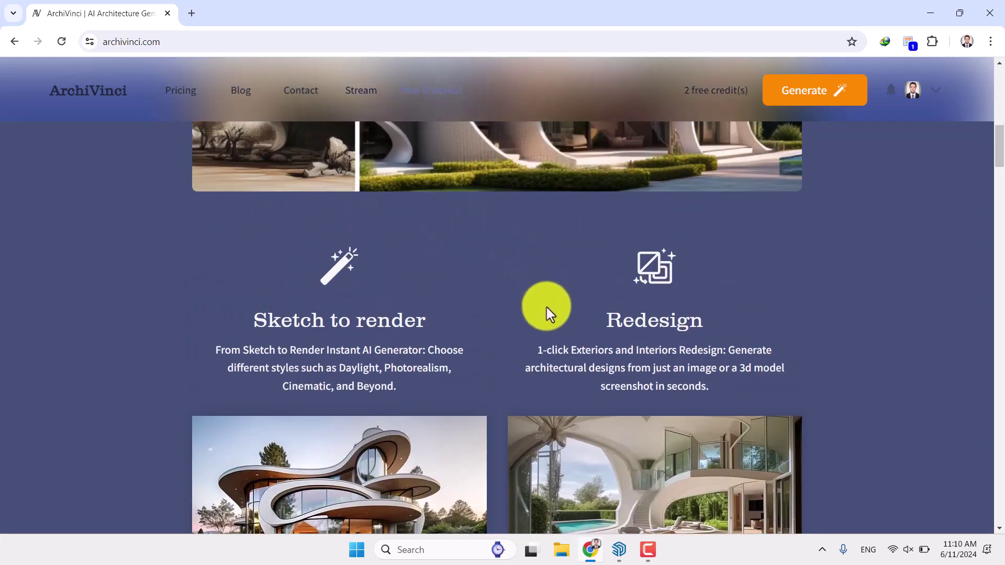
{"action": "scroll", "coordinate": [473, 312], "scroll_direction": "down", "scroll_amount": 1}
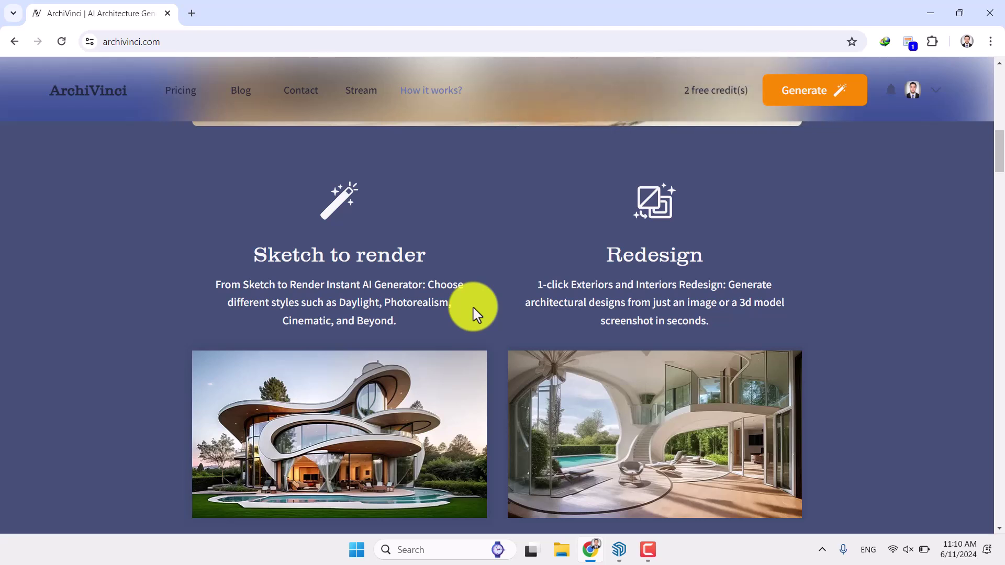
Step: Switch to SketchUp and frame a close, straight-on view of the house's front with the terrace and pool
{"action": "left_click", "coordinate": [618, 550]}
{"action": "middle_click_drag", "start_coordinate": [534, 291], "coordinate": [545, 224]}
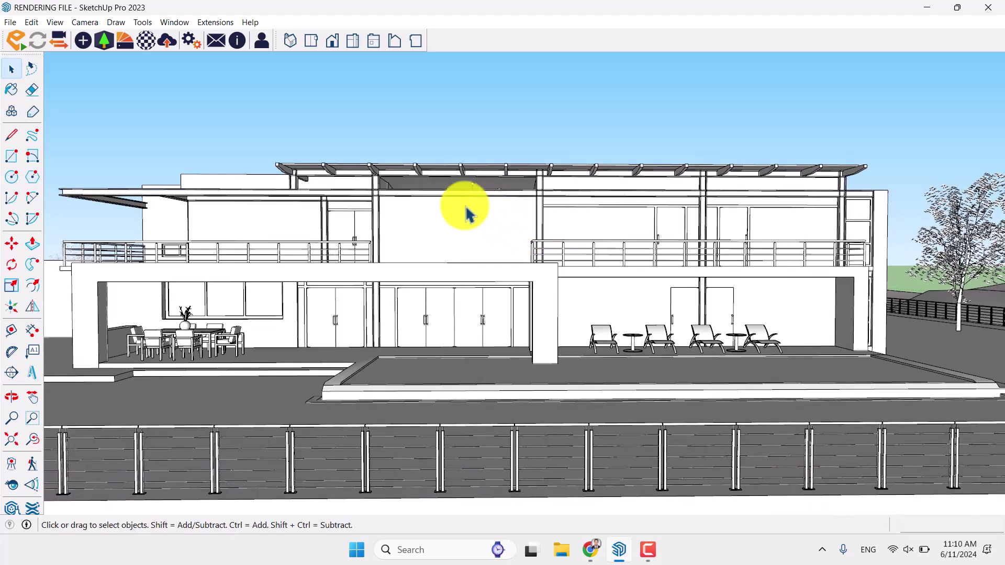
{"action": "middle_click_drag", "start_coordinate": [459, 213], "coordinate": [538, 234]}
{"action": "scroll", "coordinate": [531, 244], "scroll_direction": "up", "scroll_amount": 3}
{"action": "scroll", "coordinate": [534, 244], "scroll_direction": "down", "scroll_amount": 1}
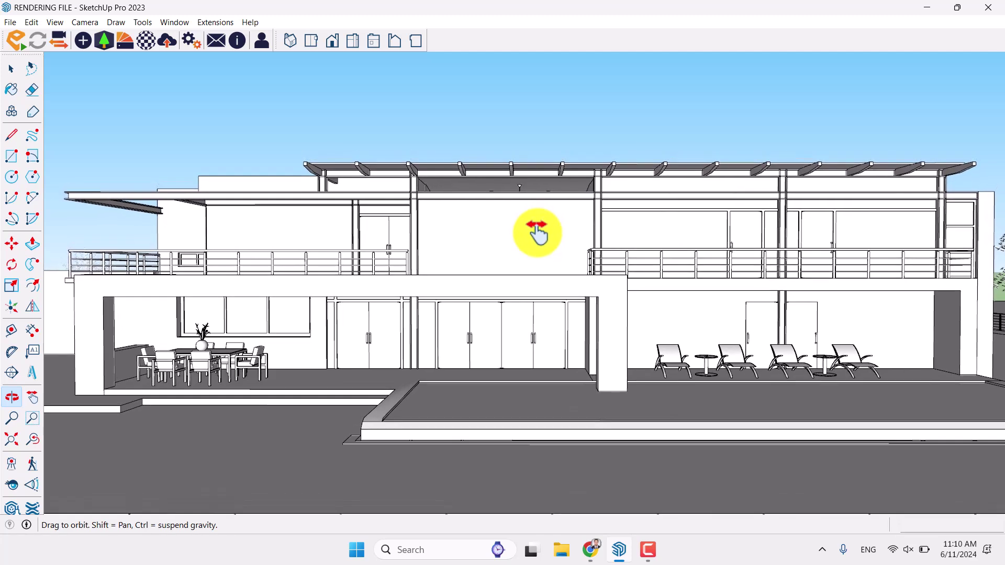
Step: Set the camera eye height to 3.40 m and change the view to Two-Point Perspective
{"action": "left_click", "coordinate": [12, 484]}
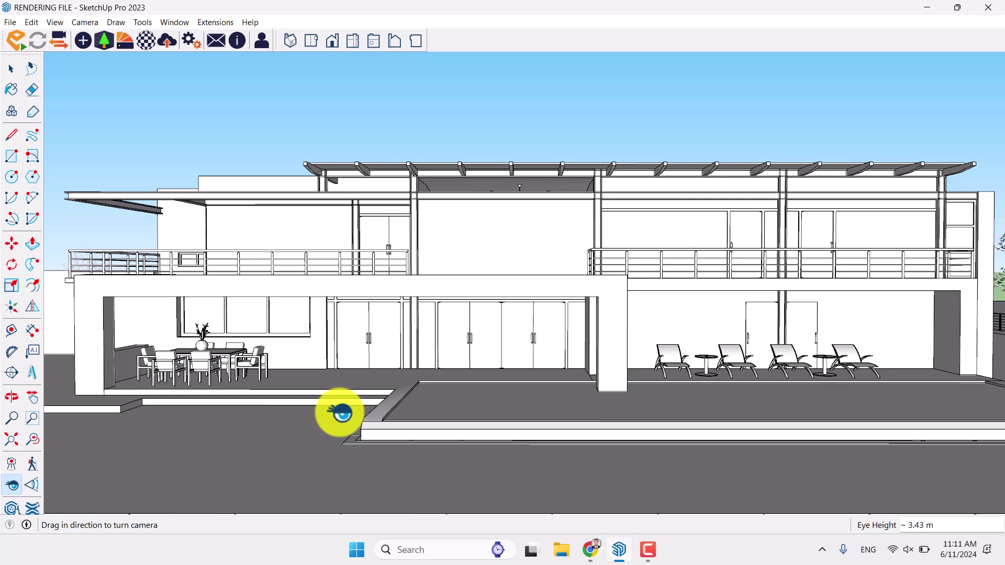
{"action": "key", "text": "Return"}
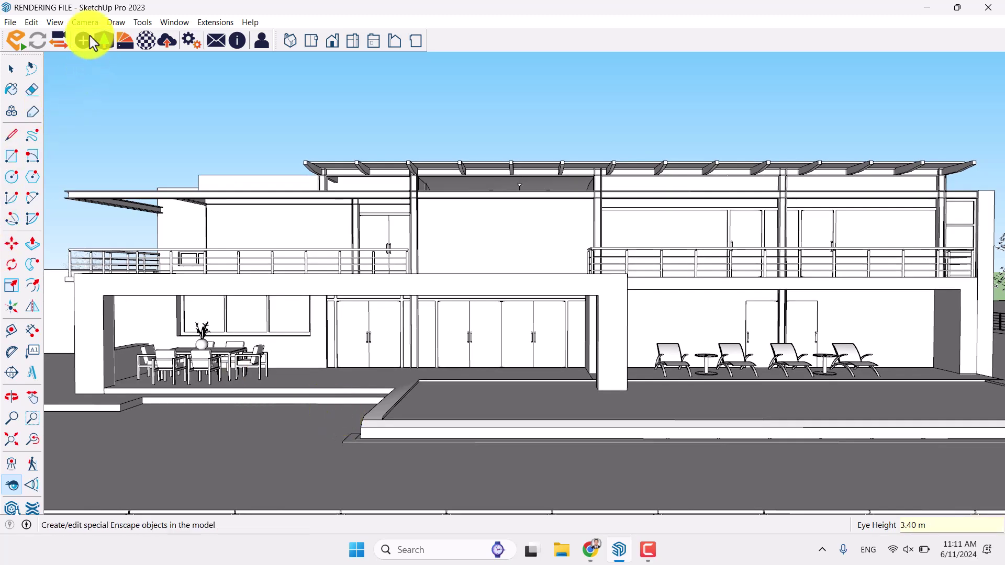
{"action": "left_click", "coordinate": [85, 22]}
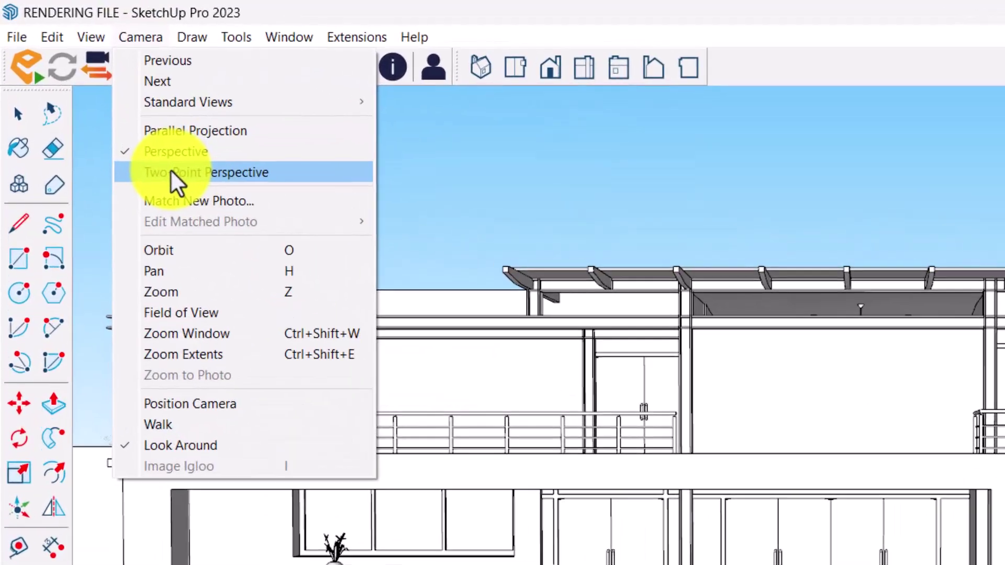
{"action": "left_click", "coordinate": [173, 173]}
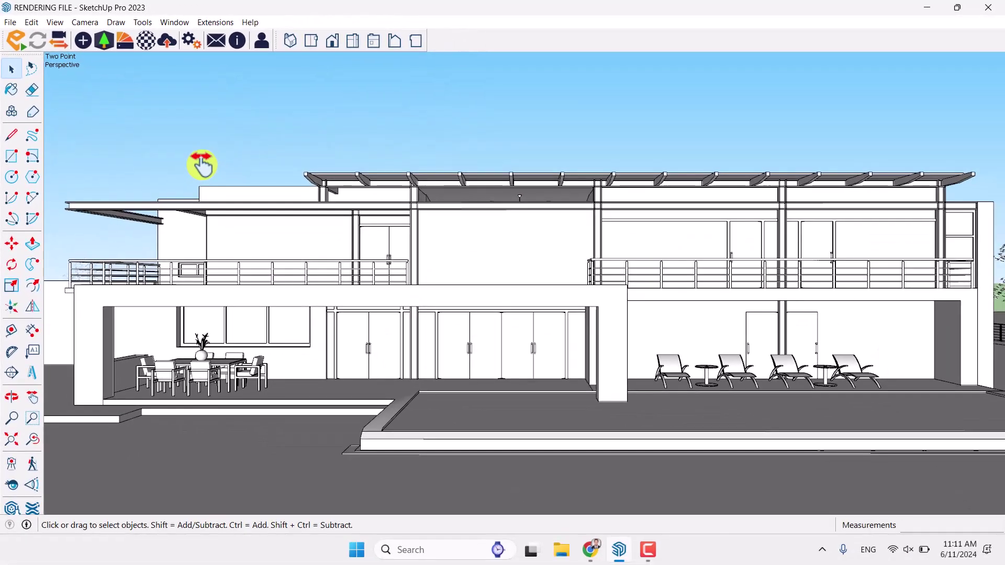
Step: Start a 2D graphic export of the view as a JPEG image named Sketch-001
{"action": "left_click", "coordinate": [10, 22]}
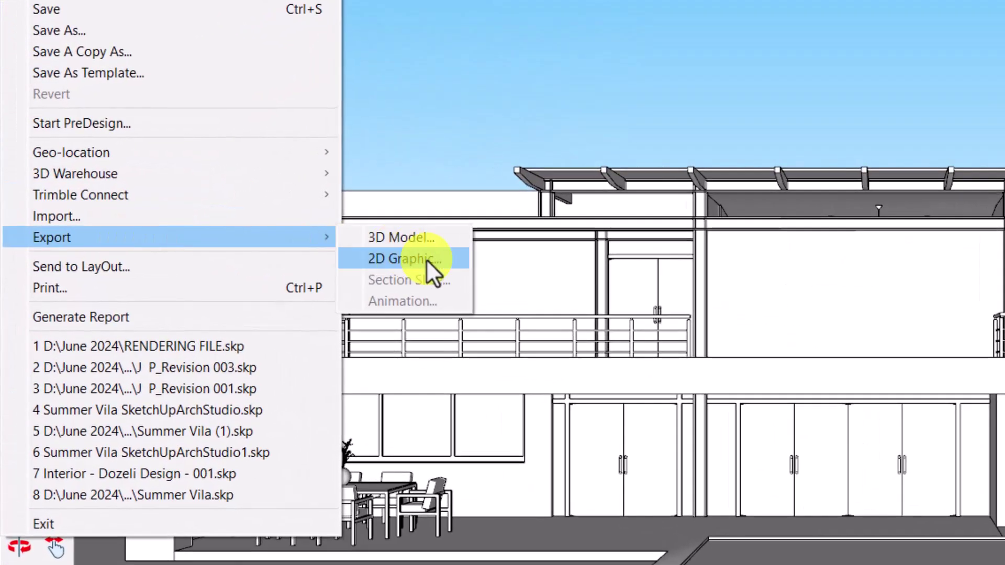
{"action": "left_click", "coordinate": [254, 226]}
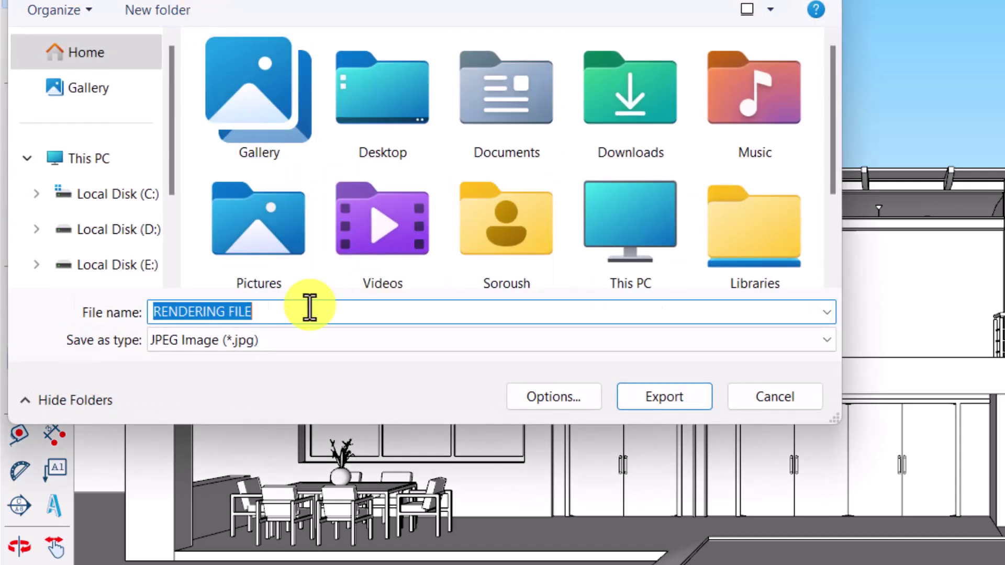
{"action": "type", "text": "Ske"}
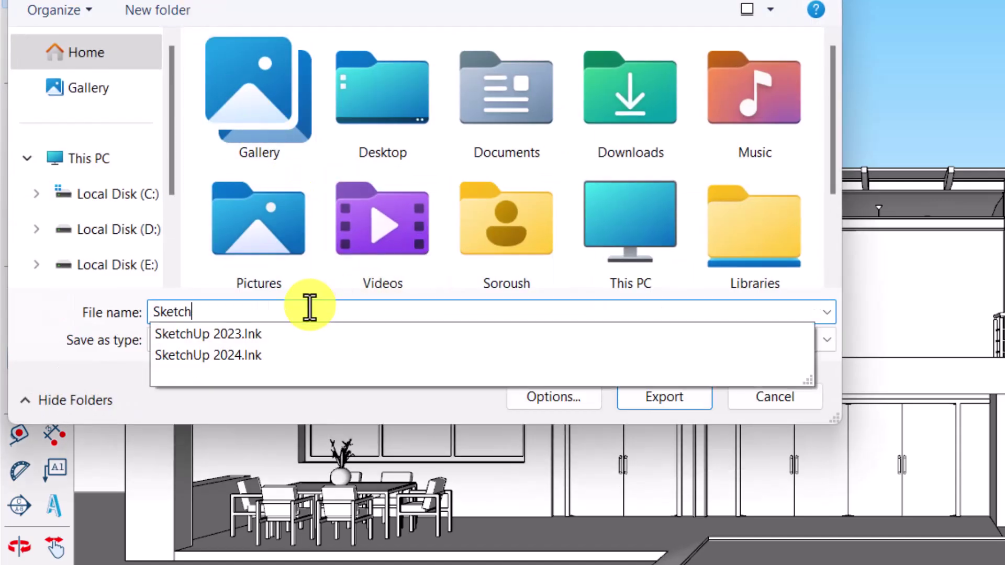
{"action": "type", "text": "tch"}
{"action": "left_click", "coordinate": [342, 412]}
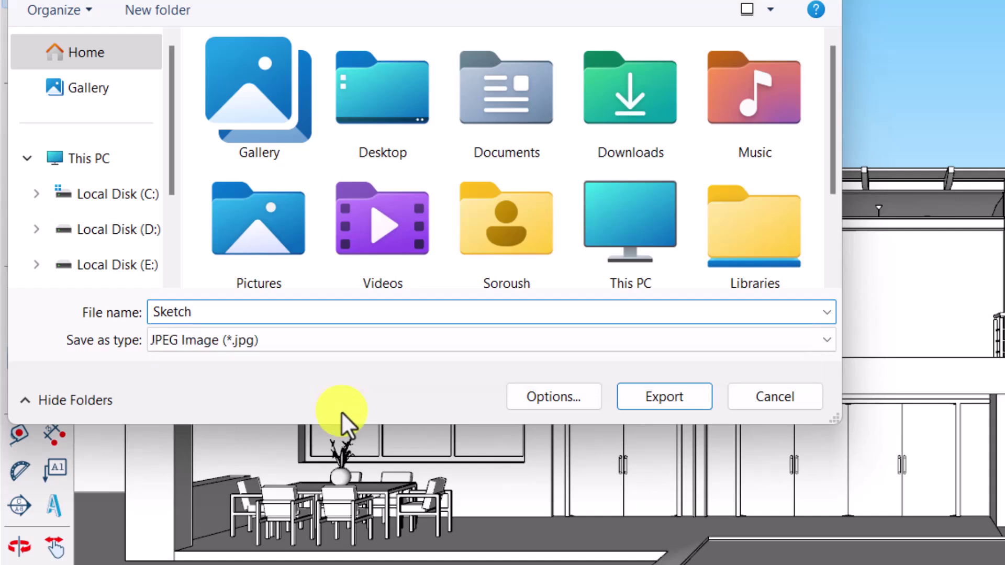
{"action": "type", "text": "001"}
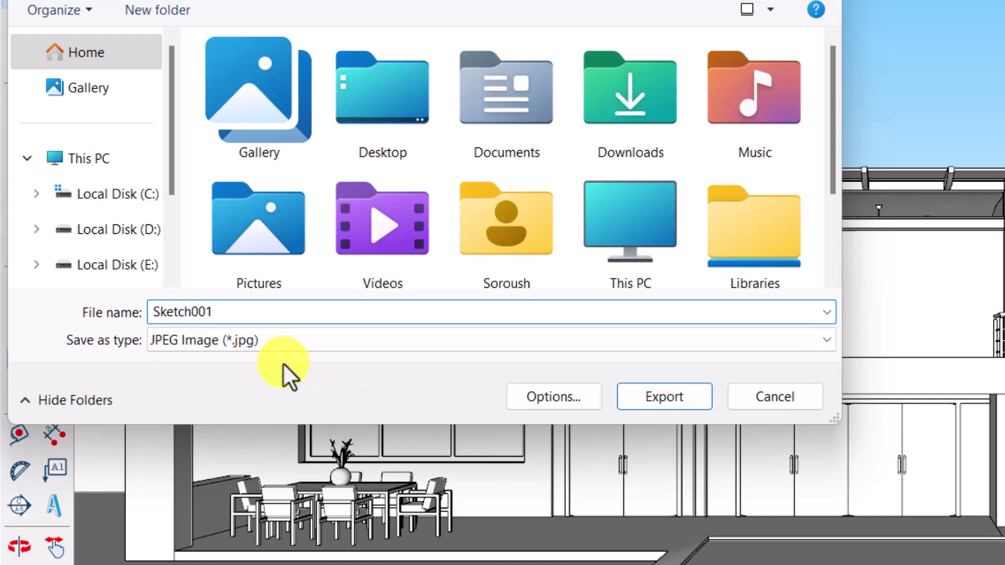
{"action": "left_click", "coordinate": [194, 313]}
{"action": "type", "text": "-"}
Step: Export the image at 2440 x 1176 pixels instead of view size, with a 1.22 line scale multiplier, anti-aliasing and best JPEG quality
{"action": "left_click", "coordinate": [523, 402]}
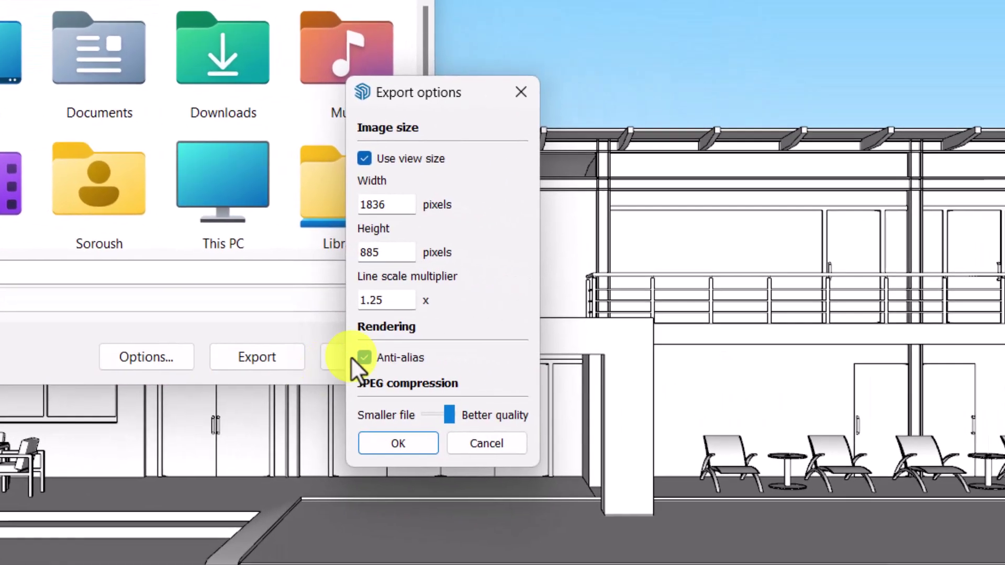
{"action": "left_click", "coordinate": [356, 158]}
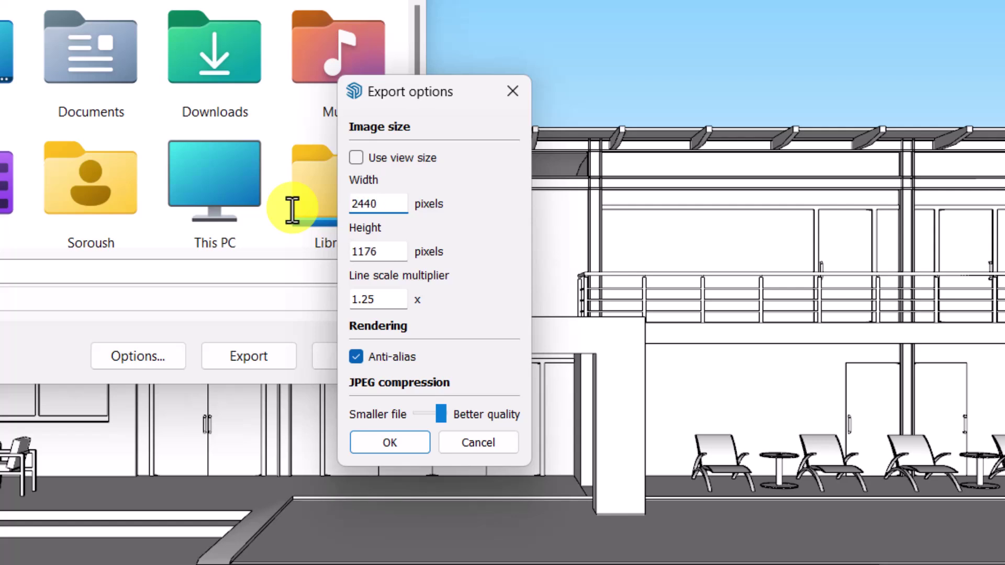
{"action": "double_click", "coordinate": [369, 299]}
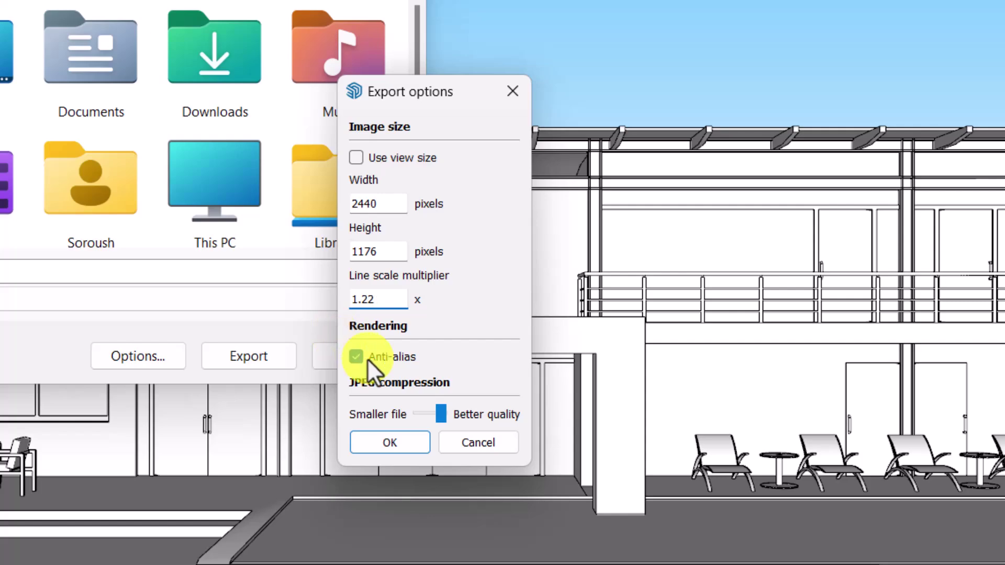
{"action": "left_click", "coordinate": [445, 418]}
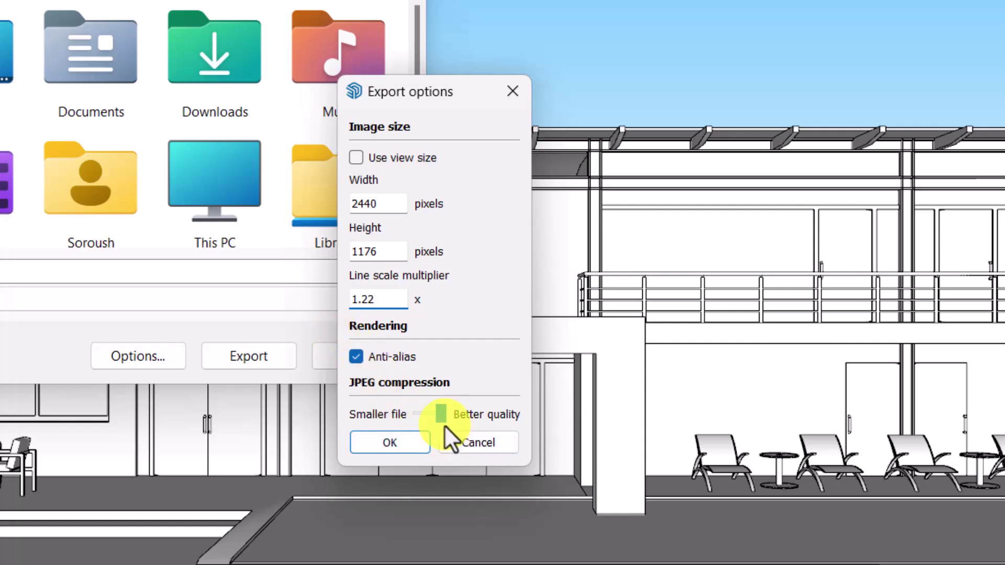
{"action": "left_click", "coordinate": [403, 444]}
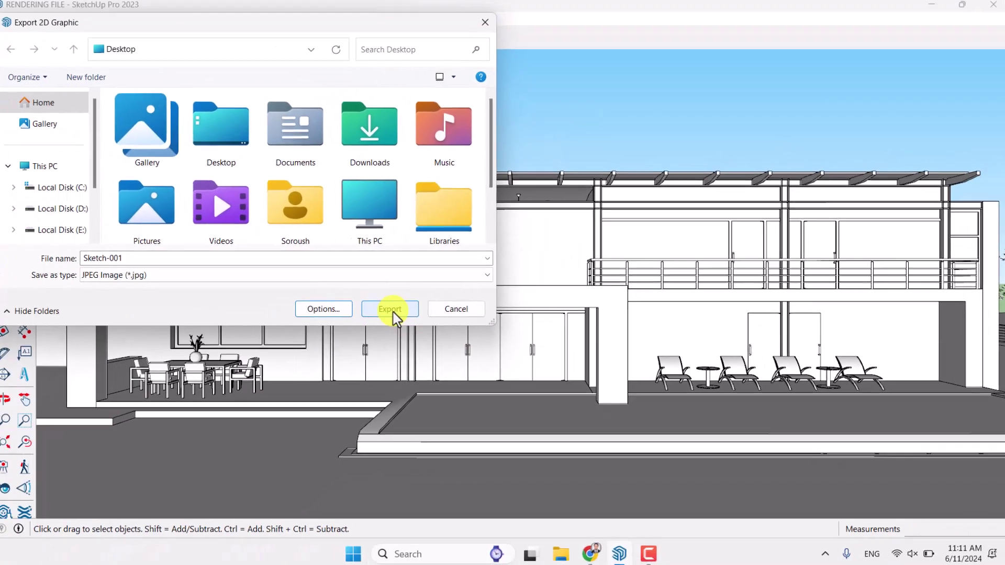
{"action": "left_click", "coordinate": [296, 343]}
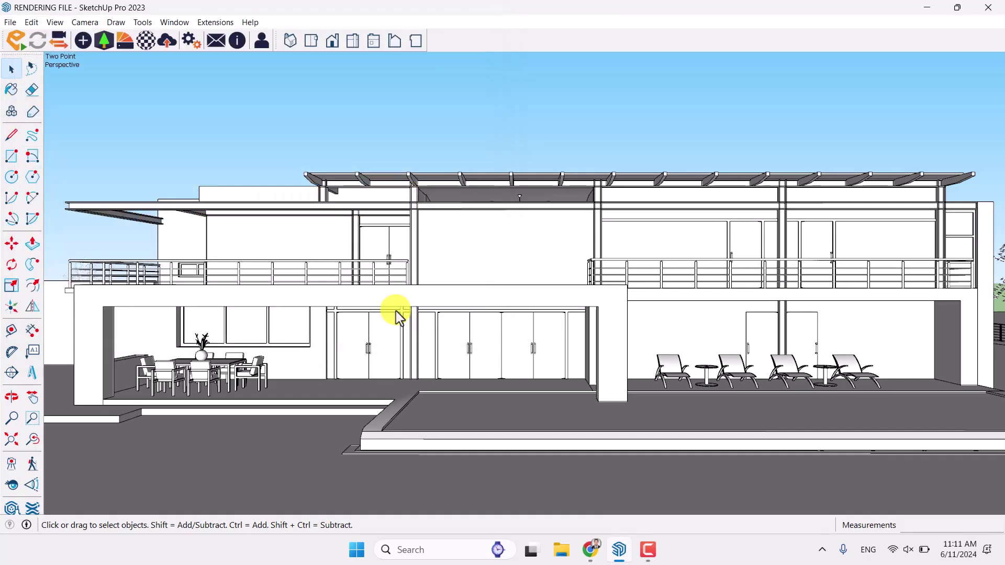
Step: Open the exported Sketch-001 image from the desktop and inspect its line work up close
{"action": "left_click", "coordinate": [931, 13]}
{"action": "left_click", "coordinate": [929, 9]}
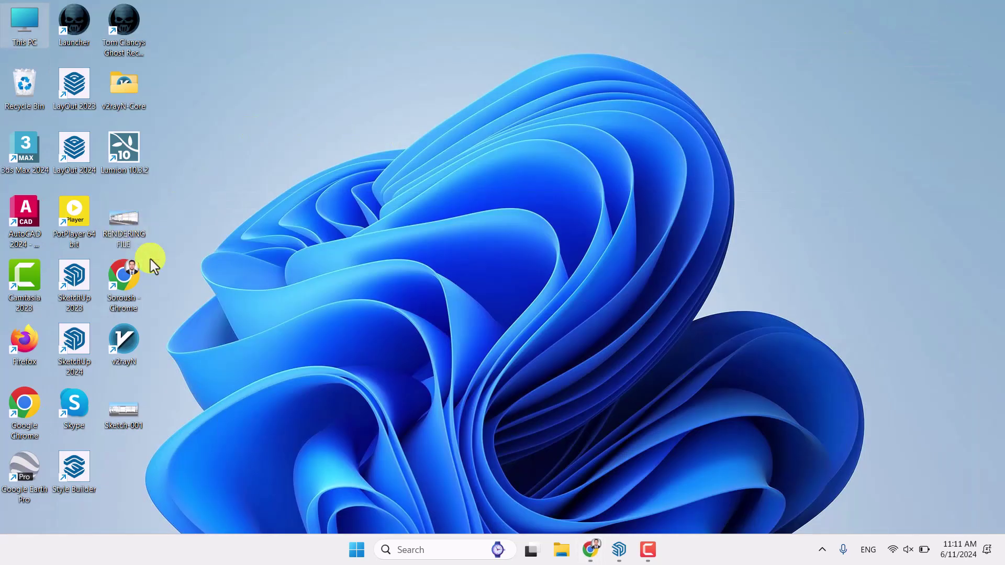
{"action": "left_click", "coordinate": [131, 419]}
{"action": "left_click", "coordinate": [131, 419]}
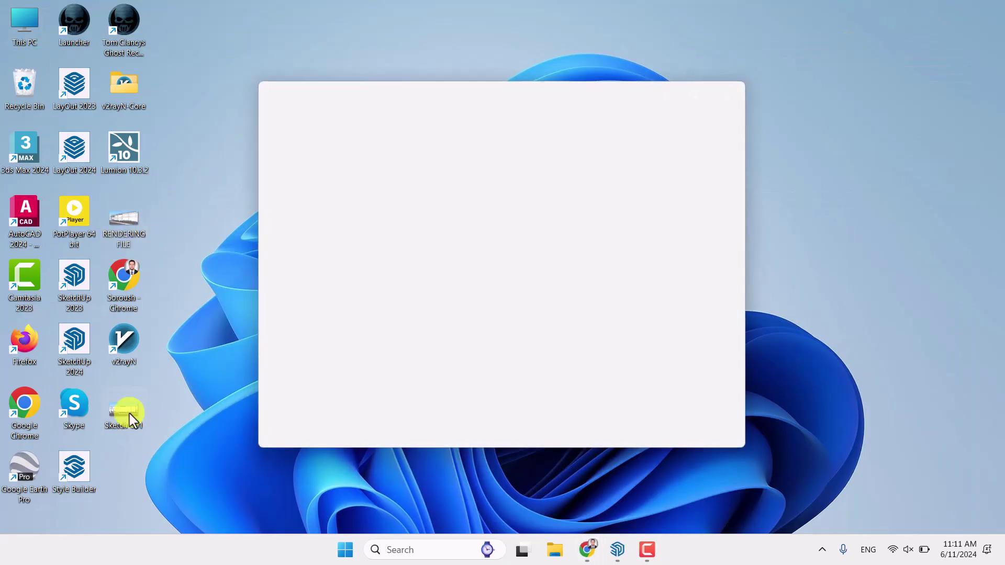
{"action": "left_click", "coordinate": [705, 96]}
{"action": "scroll", "coordinate": [530, 288], "scroll_direction": "down", "scroll_amount": 2}
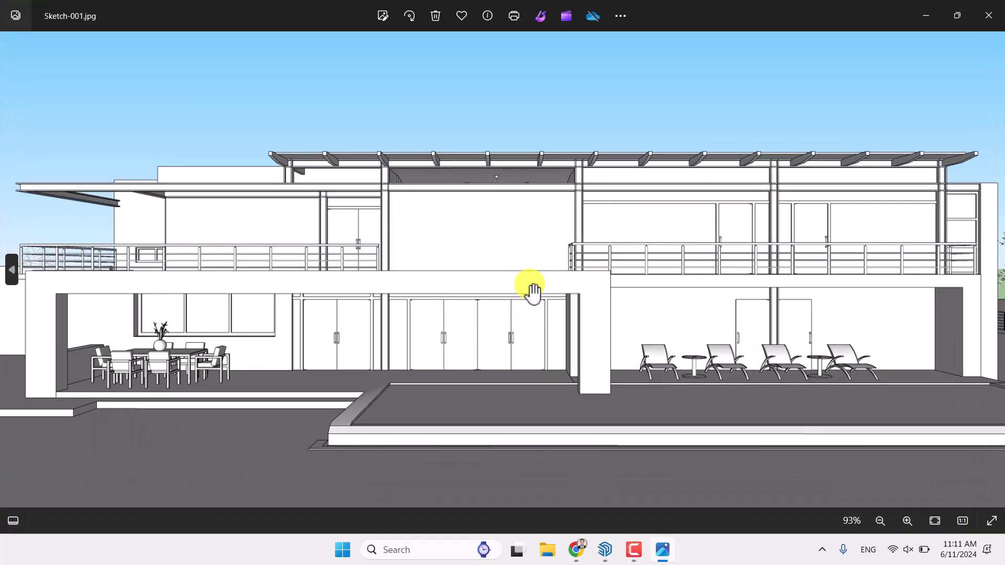
{"action": "scroll", "coordinate": [530, 288], "scroll_direction": "up", "scroll_amount": 5}
{"action": "scroll", "coordinate": [529, 288], "scroll_direction": "down", "scroll_amount": 4}
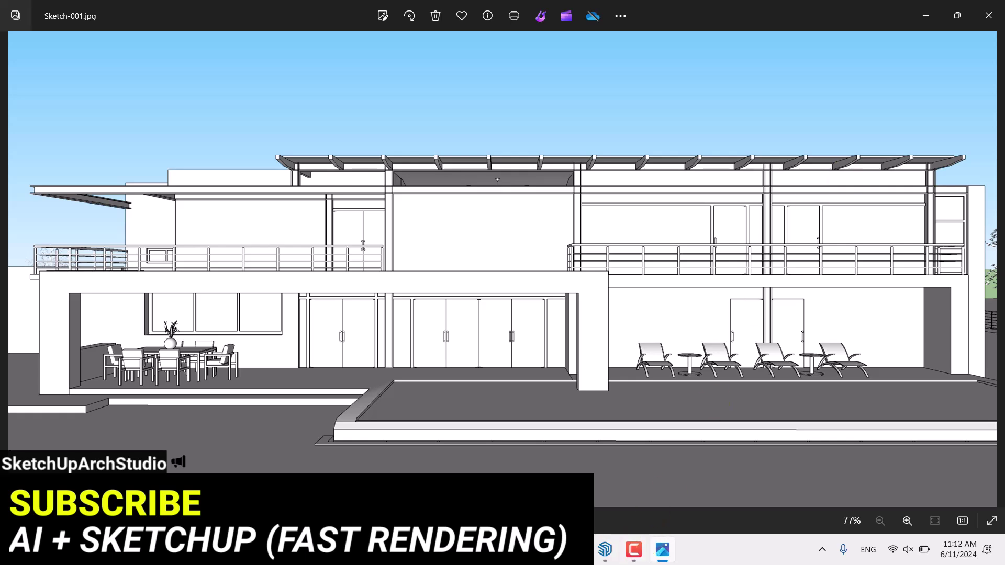
Step: Return to the ArchiVinci site in Chrome, open its AI tool selection page and browse the available tools
{"action": "left_click", "coordinate": [663, 550]}
{"action": "scroll", "coordinate": [370, 348], "scroll_direction": "up", "scroll_amount": 5}
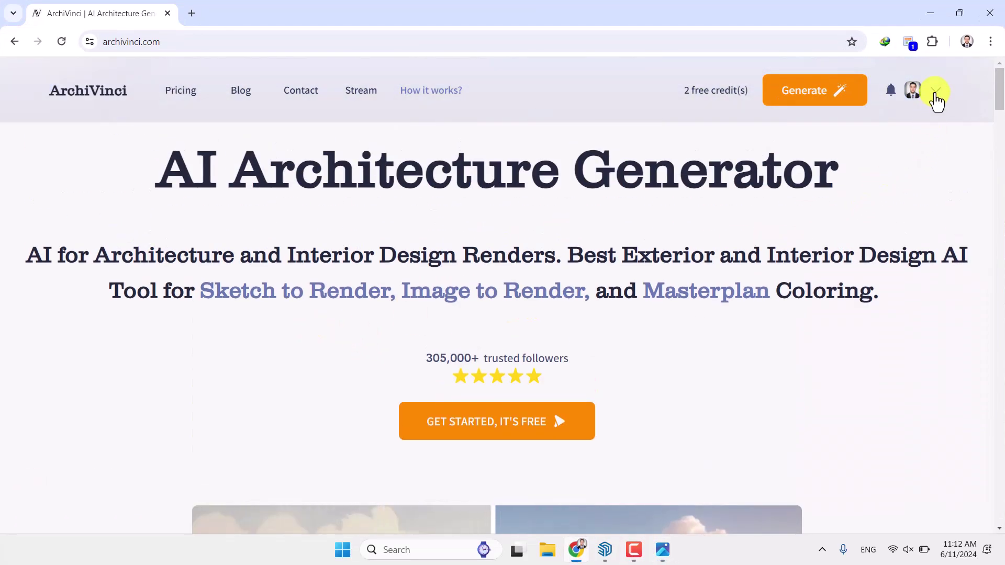
{"action": "left_click", "coordinate": [935, 95]}
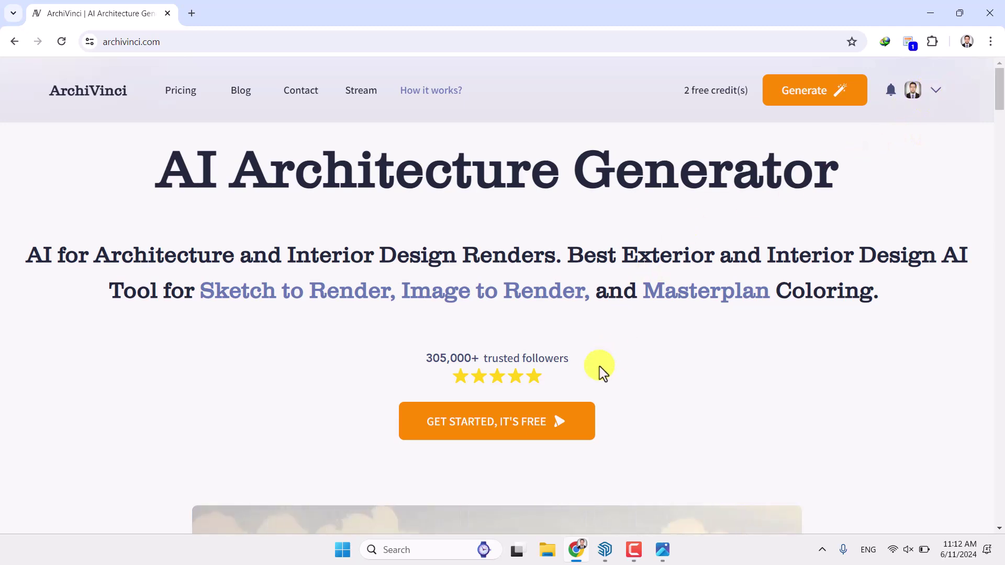
{"action": "left_click", "coordinate": [501, 434]}
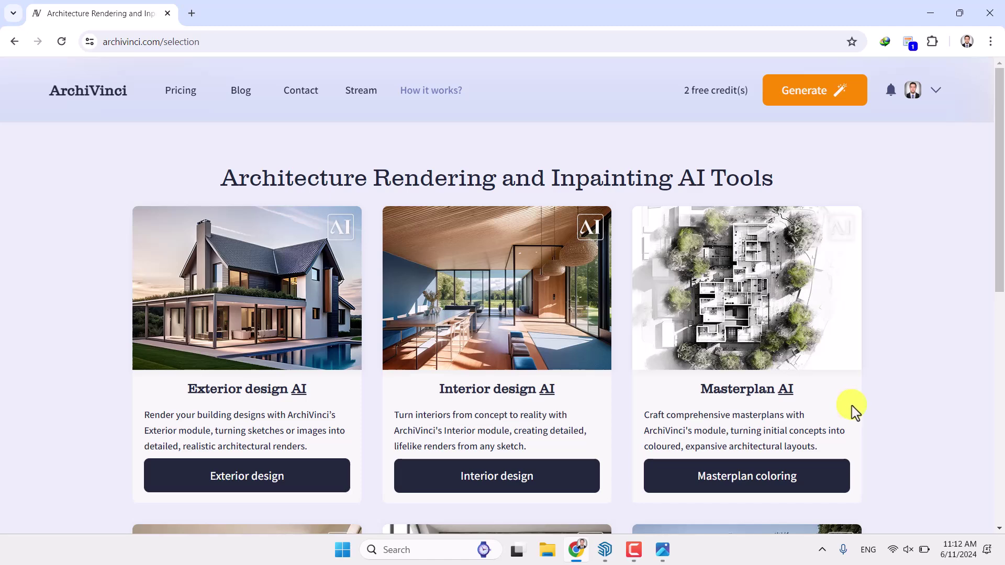
{"action": "scroll", "coordinate": [886, 357], "scroll_direction": "down", "scroll_amount": 5}
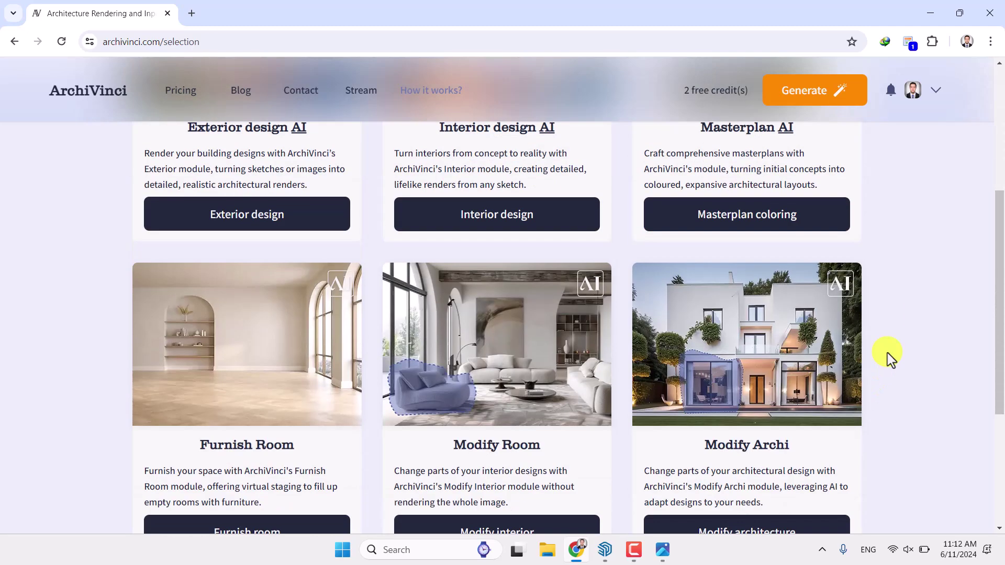
Step: Look over the available AI tools, open the Exterior design tool and dismiss the audio download pop-up
{"action": "scroll", "coordinate": [889, 357], "scroll_direction": "up", "scroll_amount": 5}
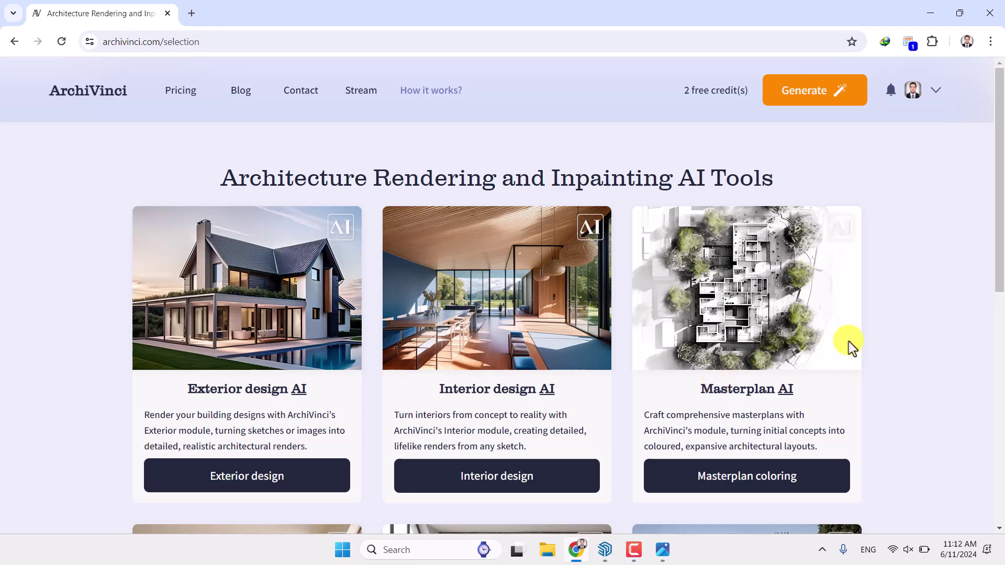
{"action": "scroll", "coordinate": [851, 338], "scroll_direction": "down", "scroll_amount": 5}
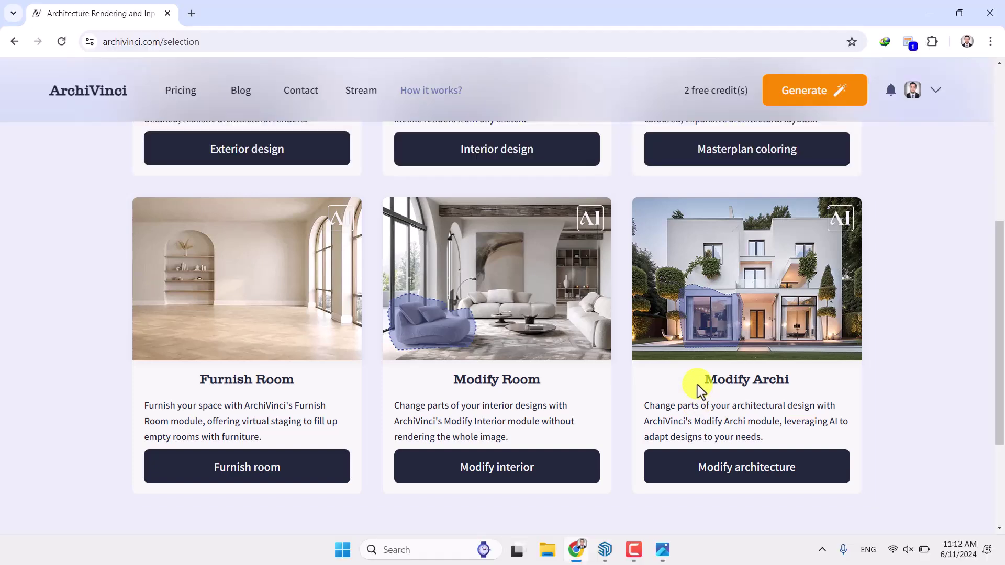
{"action": "scroll", "coordinate": [909, 384], "scroll_direction": "down", "scroll_amount": 4}
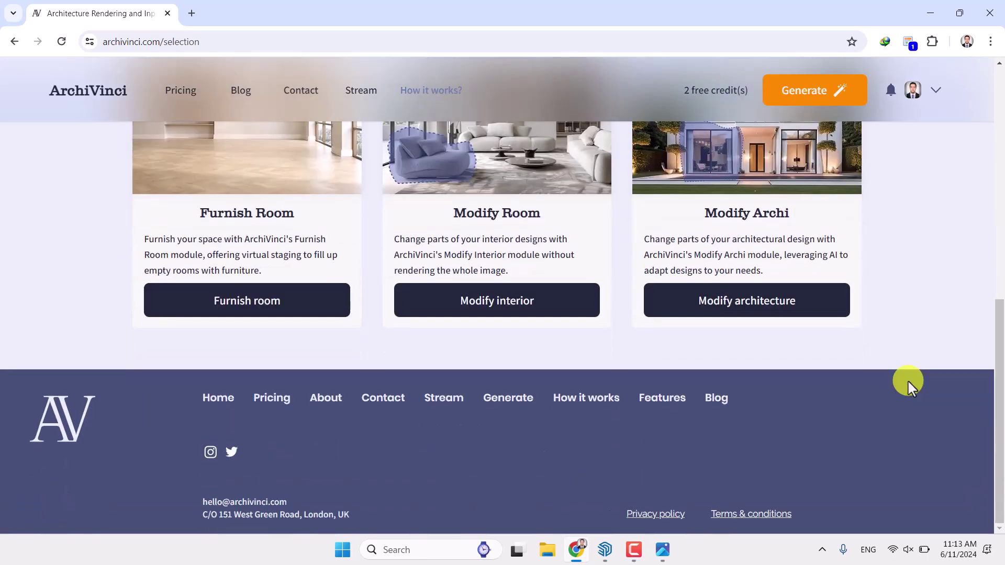
{"action": "scroll", "coordinate": [909, 385], "scroll_direction": "up", "scroll_amount": 10}
{"action": "left_click", "coordinate": [246, 478]}
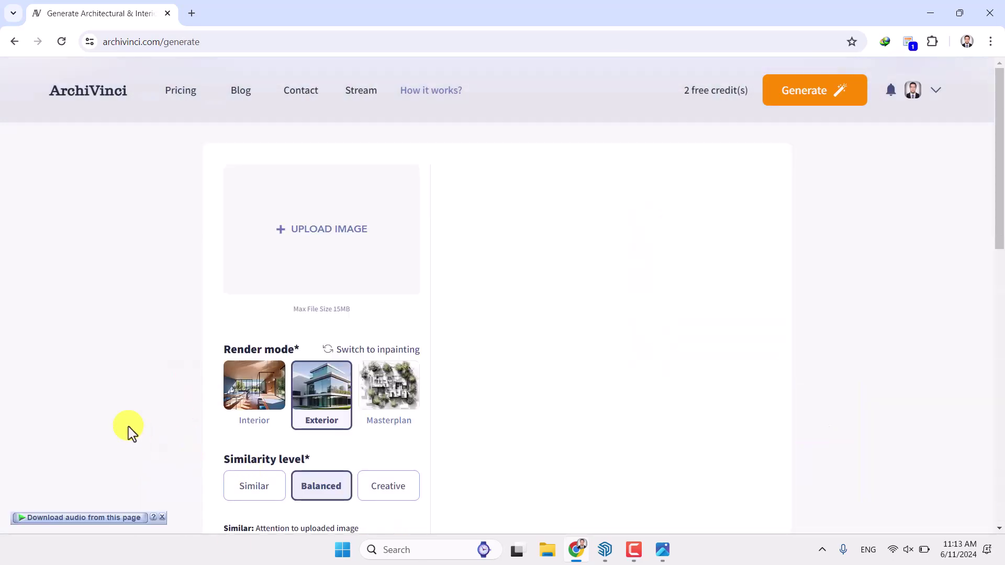
{"action": "left_click", "coordinate": [162, 518]}
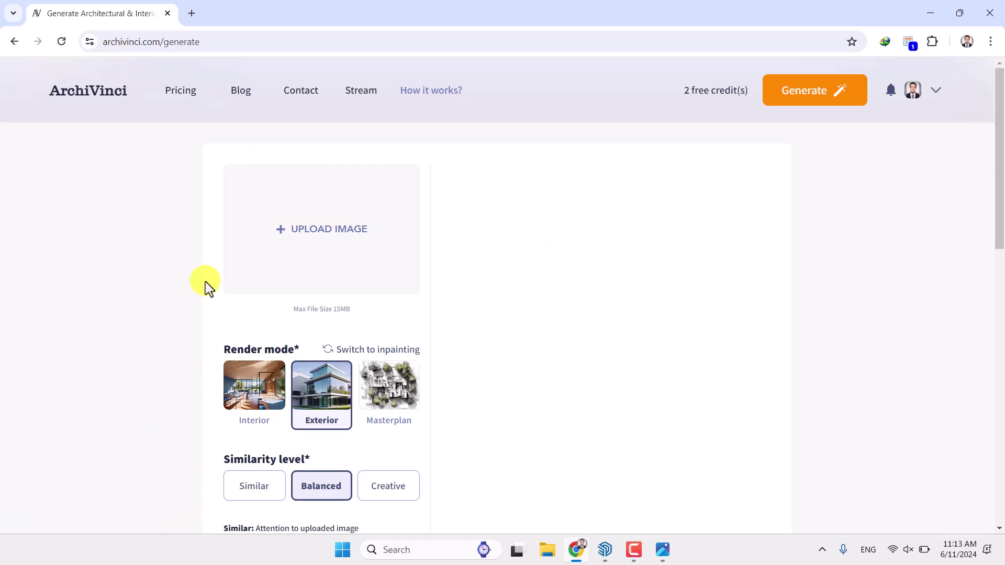
Step: Upload the Sketch-001 image from the desktop as the render source and set the similarity level to Balanced
{"action": "scroll", "coordinate": [193, 450], "scroll_direction": "down", "scroll_amount": 6}
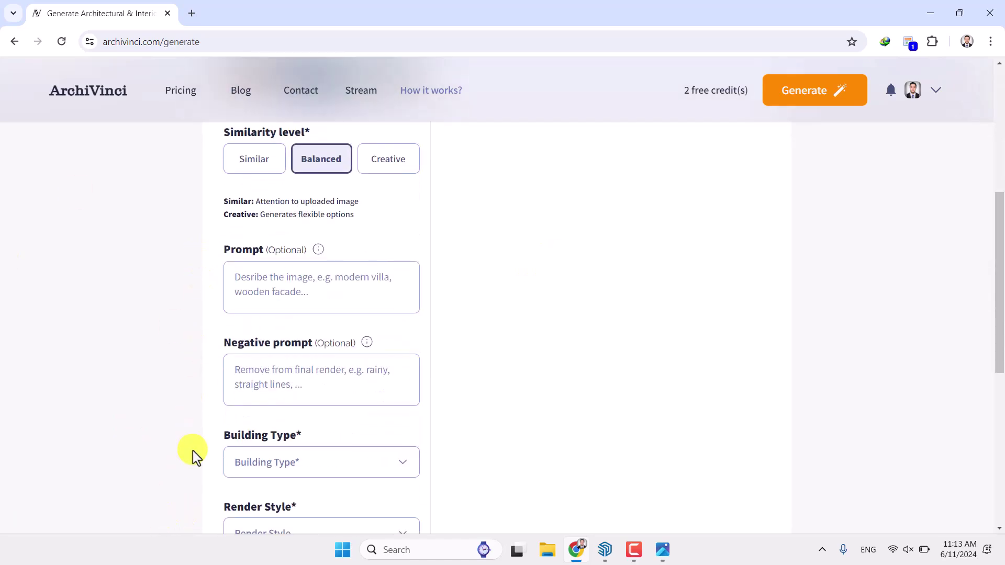
{"action": "scroll", "coordinate": [193, 450], "scroll_direction": "up", "scroll_amount": 6}
{"action": "left_click", "coordinate": [287, 241]}
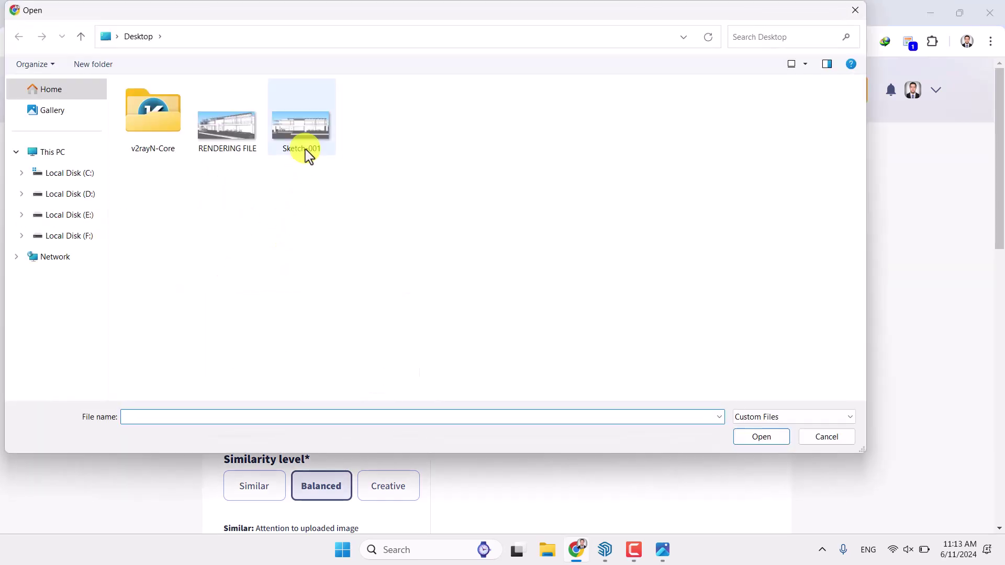
{"action": "left_click", "coordinate": [305, 150]}
{"action": "left_click", "coordinate": [764, 440]}
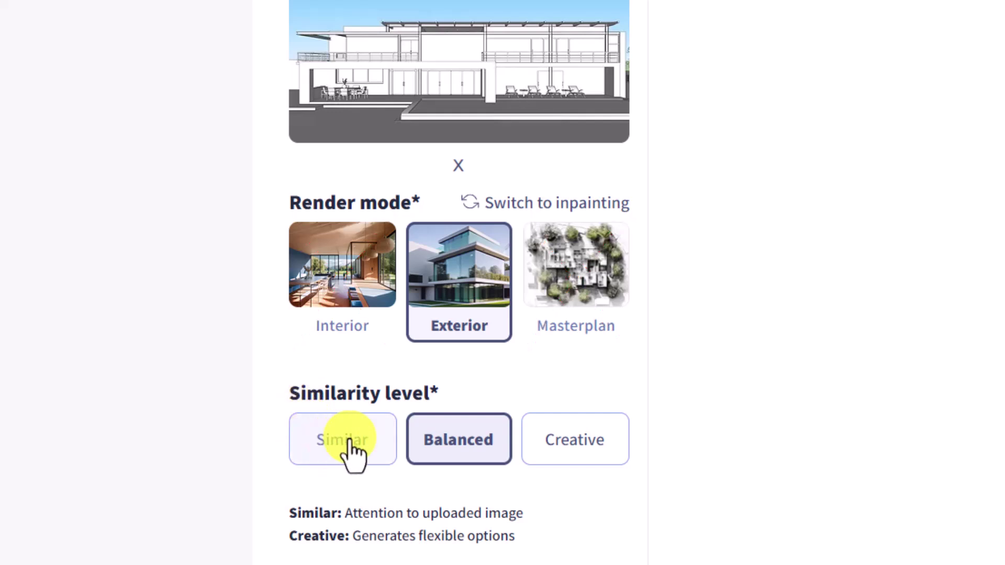
{"action": "left_click", "coordinate": [557, 460]}
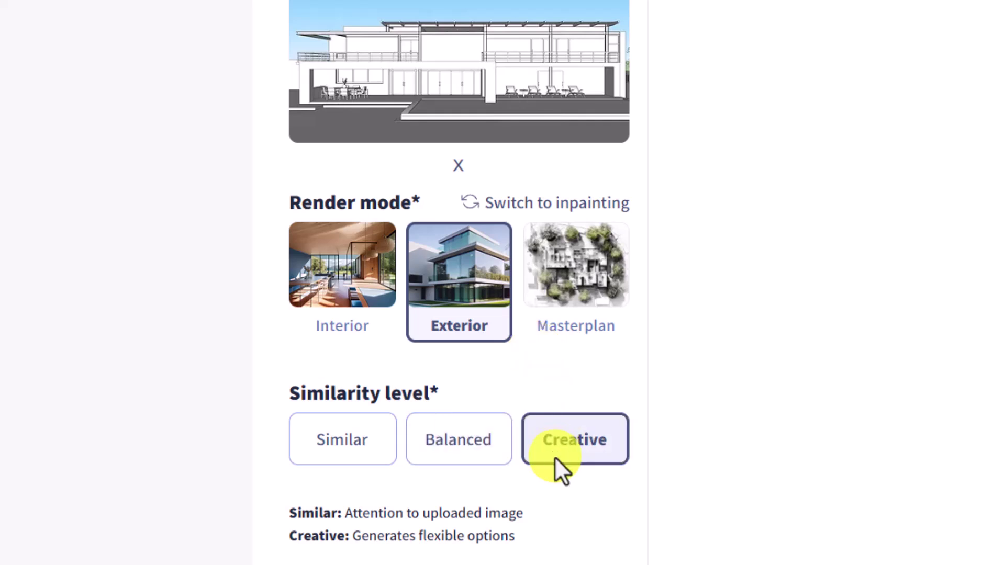
{"action": "left_click", "coordinate": [474, 449]}
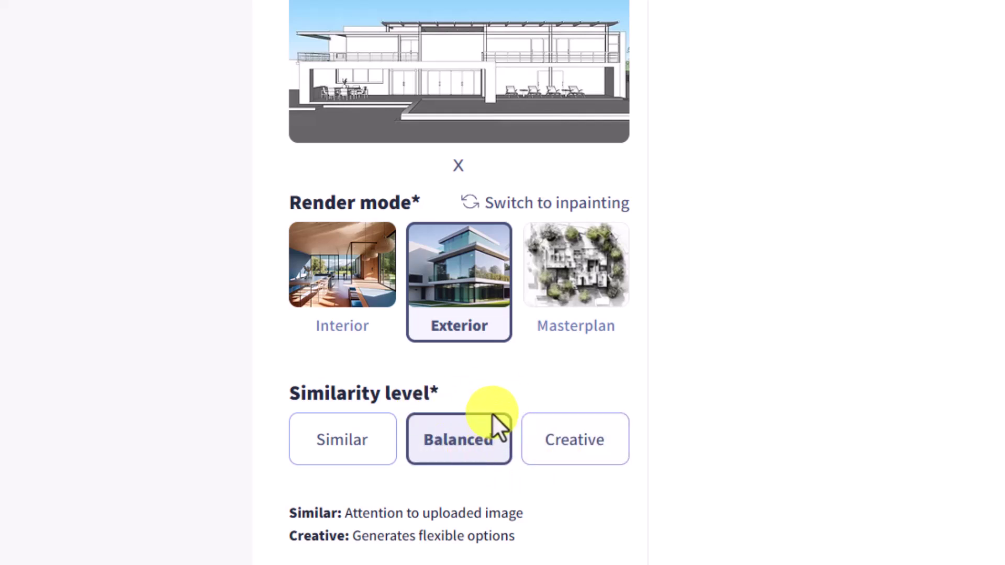
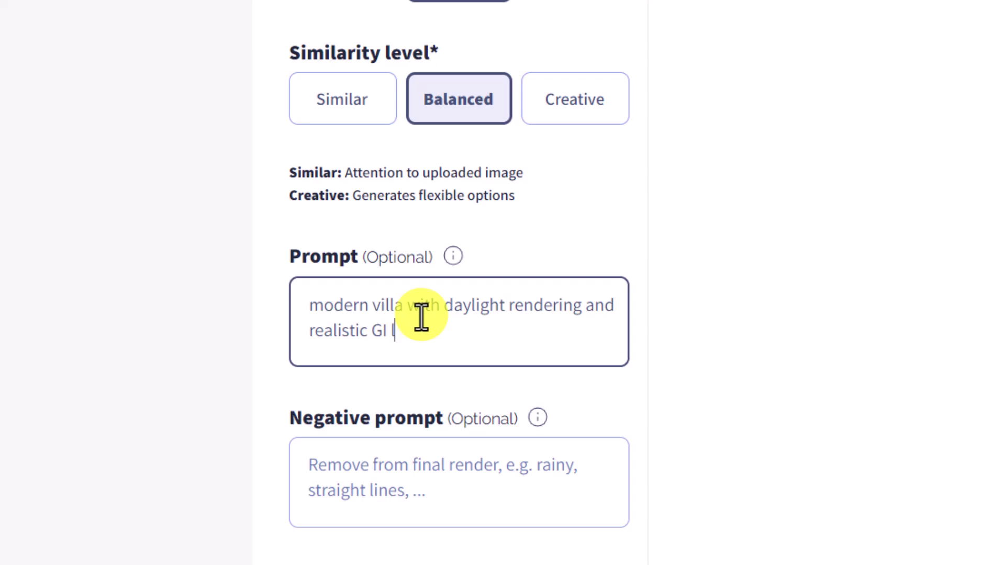
Step: Enter the prompt "modern villa with daylight rendering and realistic lighting." for the render
{"action": "type", "text": "lculation"}
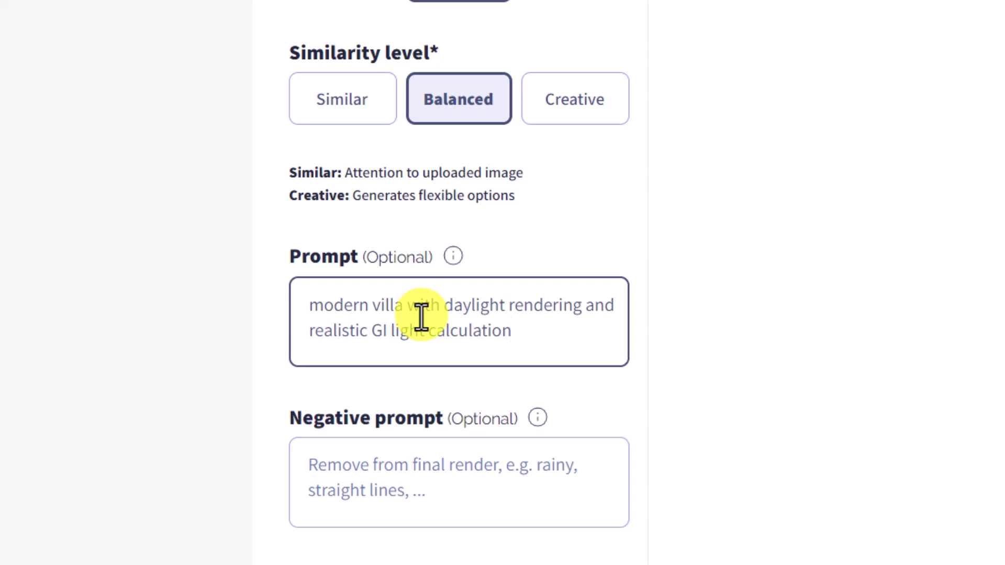
{"action": "key", "text": "BackSpace"}
{"action": "key", "text": "BackSpace"}
{"action": "key", "text": "BackSpace"}
{"action": "key", "text": "BackSpace"}
{"action": "key", "text": "BackSpace"}
{"action": "key", "text": "BackSpace"}
{"action": "key", "text": "BackSpace"}
{"action": "key", "text": "BackSpace"}
{"action": "key", "text": "BackSpace"}
{"action": "key", "text": "BackSpace"}
{"action": "key", "text": "BackSpace"}
{"action": "key", "text": "BackSpace"}
{"action": "key", "text": "BackSpace"}
{"action": "key", "text": "BackSpace"}
{"action": "key", "text": "BackSpace"}
{"action": "key", "text": "BackSpace"}
{"action": "key", "text": "BackSpace"}
{"action": "key", "text": "BackSpace"}
{"action": "key", "text": "BackSpace"}
{"action": "key", "text": "BackSpace"}
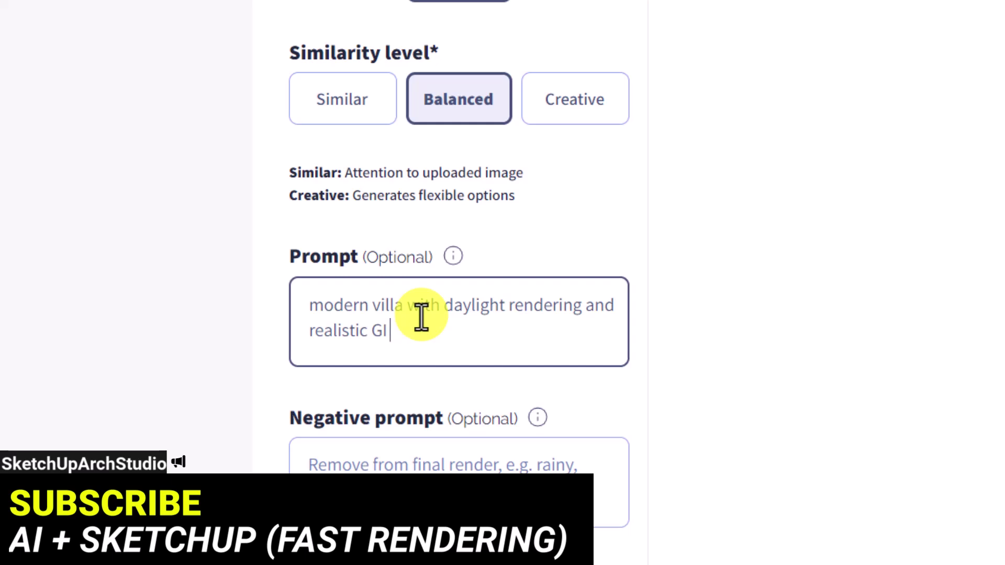
{"action": "type", "text": "lighting."}
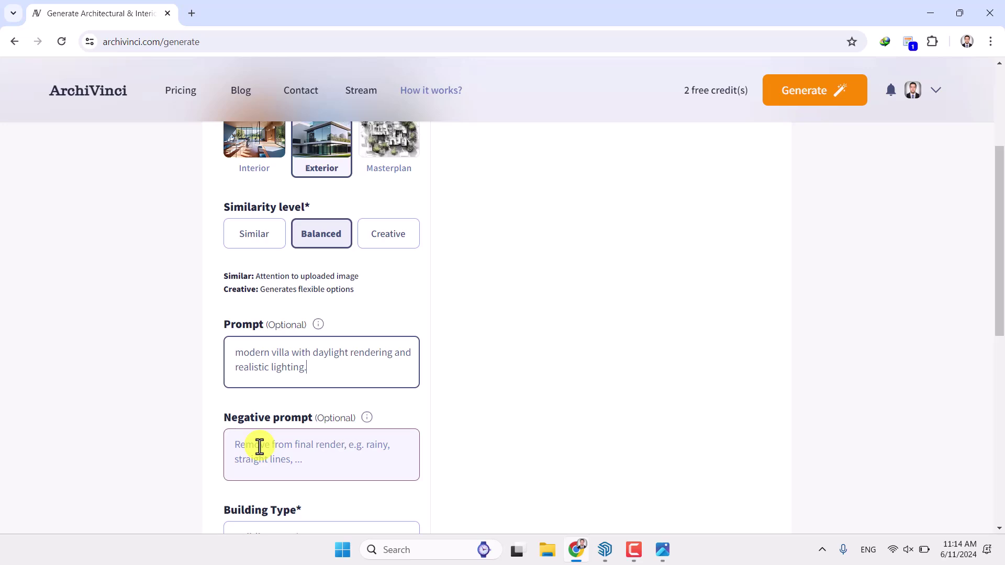
Step: Leave the negative prompt empty and choose Residential House as the building type
{"action": "scroll", "coordinate": [266, 450], "scroll_direction": "down", "scroll_amount": 1}
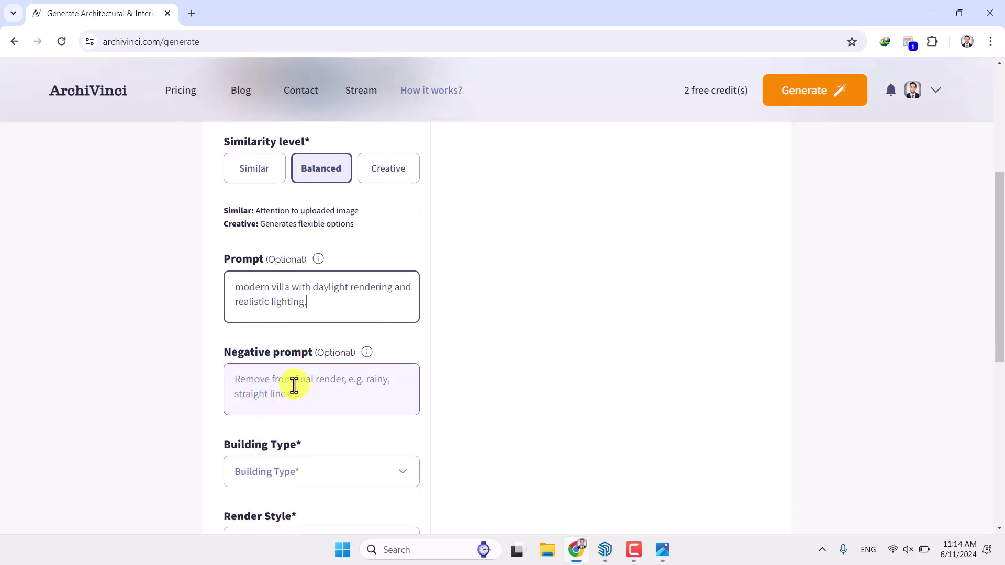
{"action": "left_click", "coordinate": [305, 472]}
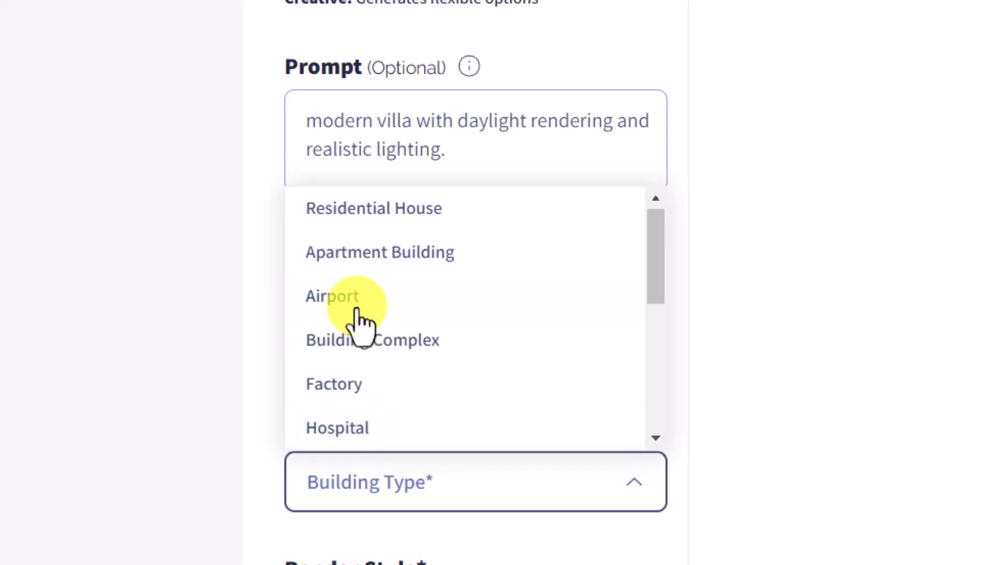
{"action": "scroll", "coordinate": [360, 321], "scroll_direction": "down", "scroll_amount": 5}
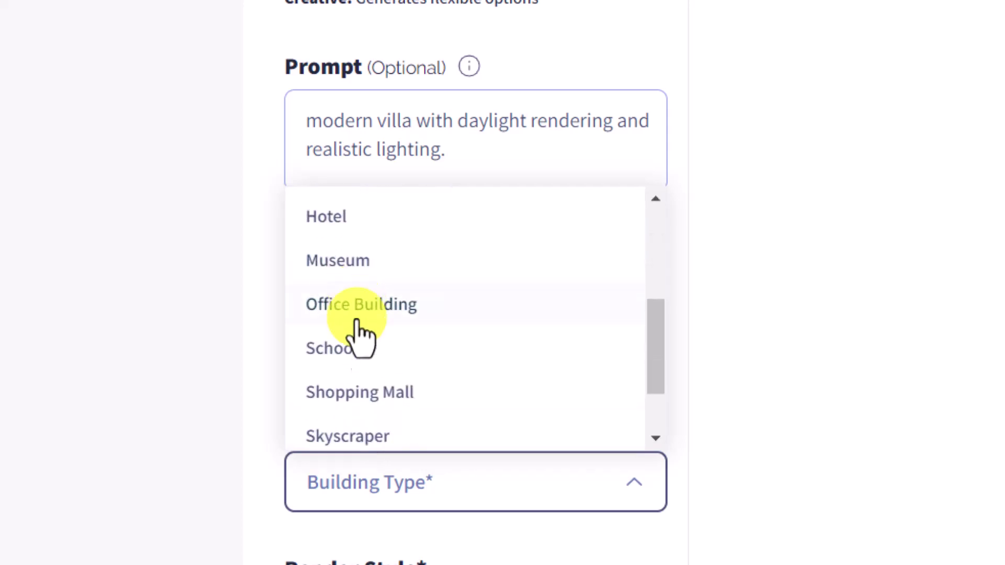
{"action": "scroll", "coordinate": [359, 386], "scroll_direction": "up", "scroll_amount": 5}
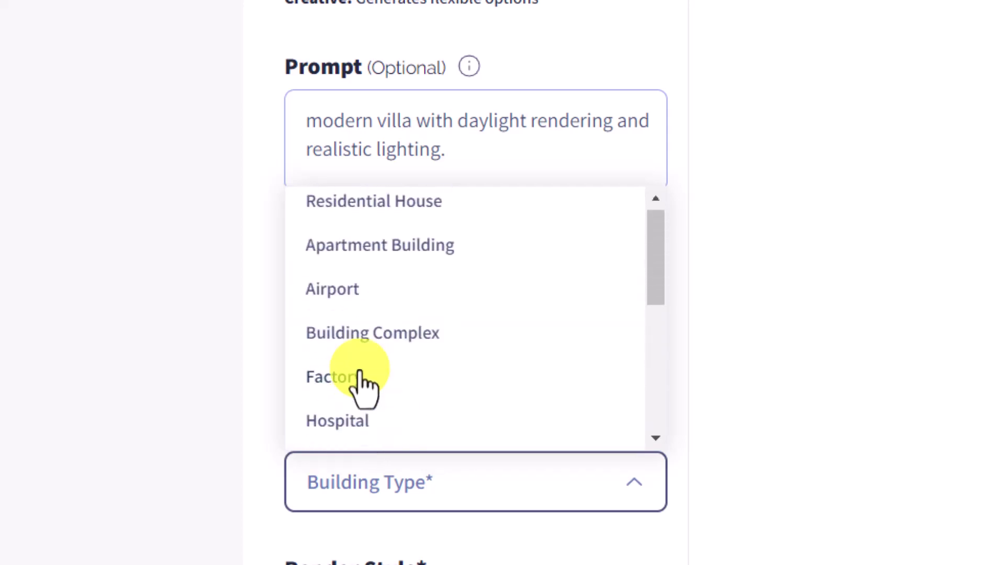
{"action": "left_click", "coordinate": [380, 212]}
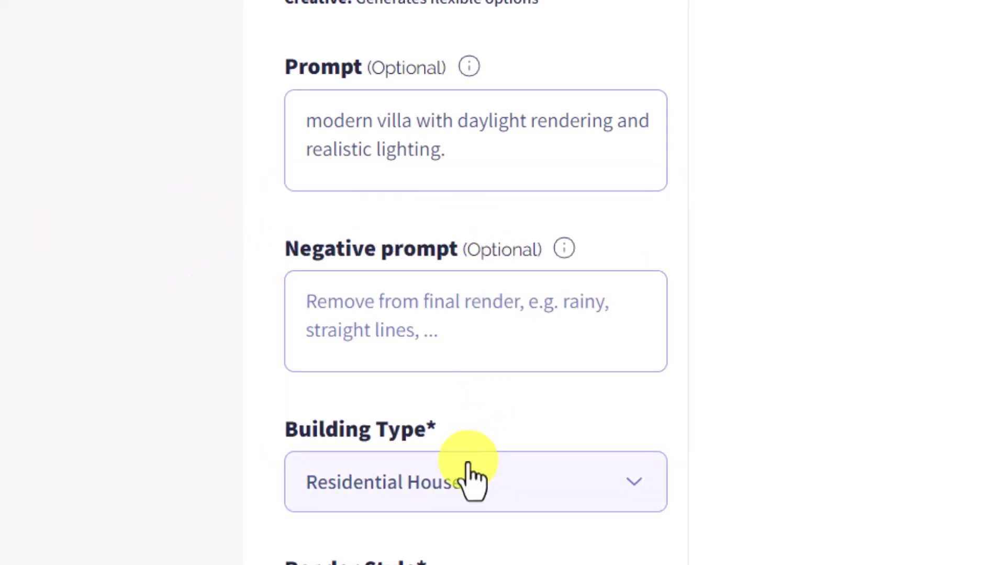
Step: Choose Cinematic Realism as the render style and generate the image without a seed number
{"action": "scroll", "coordinate": [526, 401], "scroll_direction": "down", "scroll_amount": 5}
{"action": "left_click", "coordinate": [400, 388]}
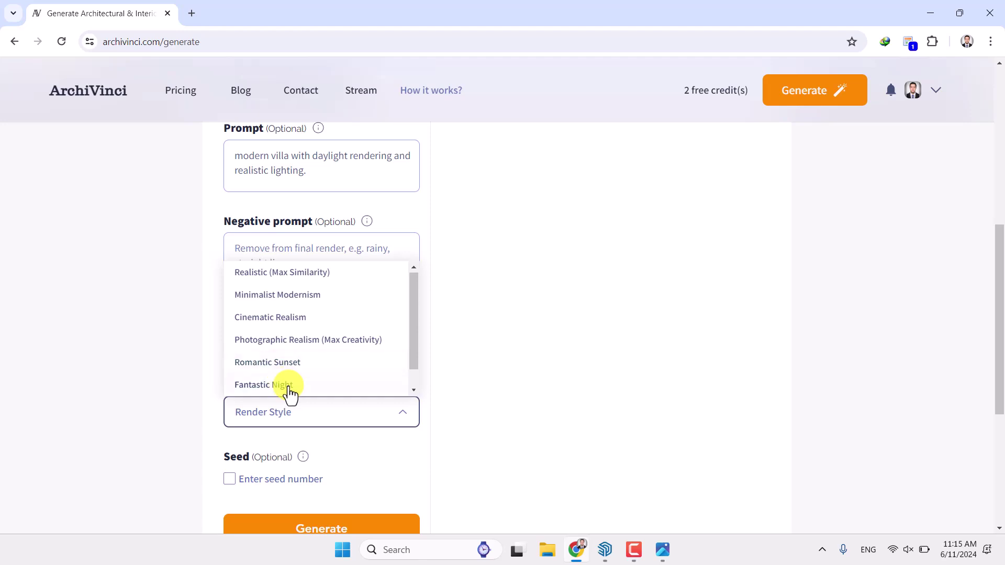
{"action": "scroll", "coordinate": [289, 395], "scroll_direction": "down", "scroll_amount": 1}
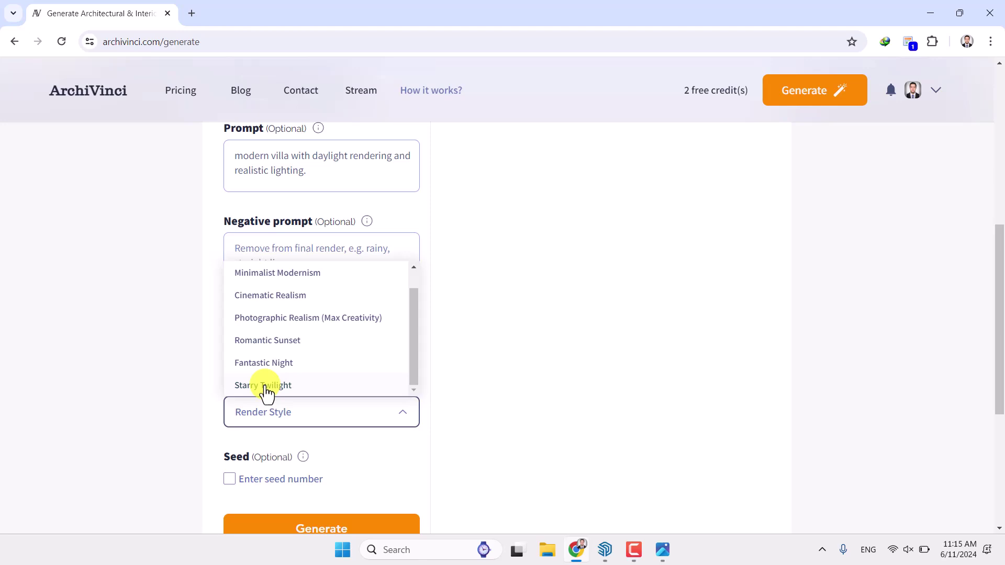
{"action": "left_click", "coordinate": [257, 296]}
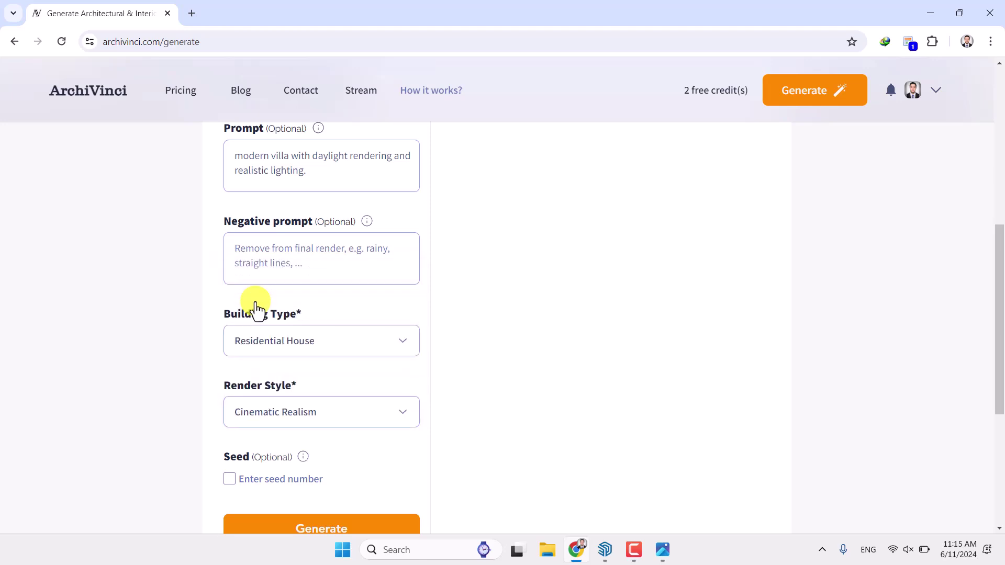
{"action": "scroll", "coordinate": [253, 366], "scroll_direction": "down", "scroll_amount": 1}
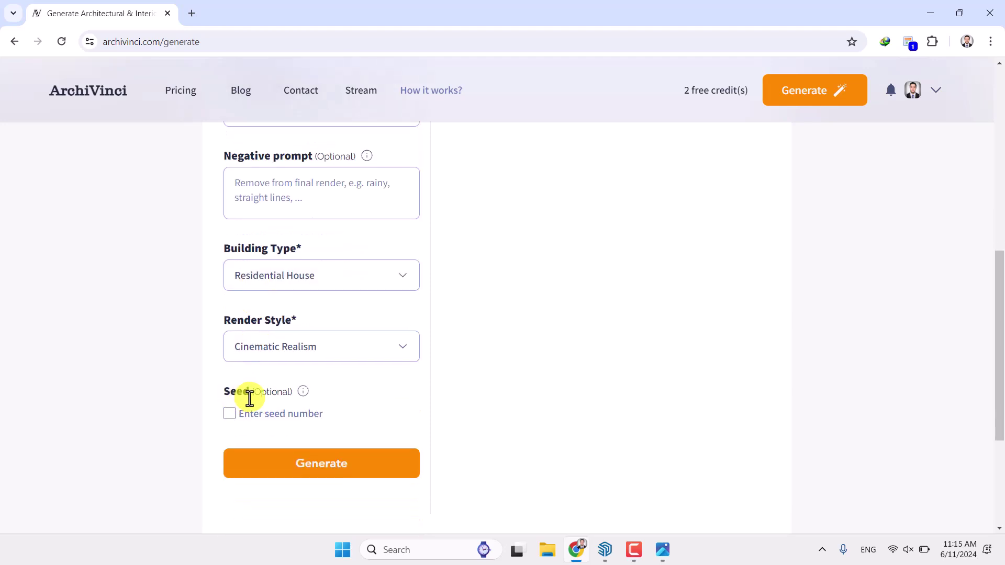
{"action": "left_click", "coordinate": [317, 467]}
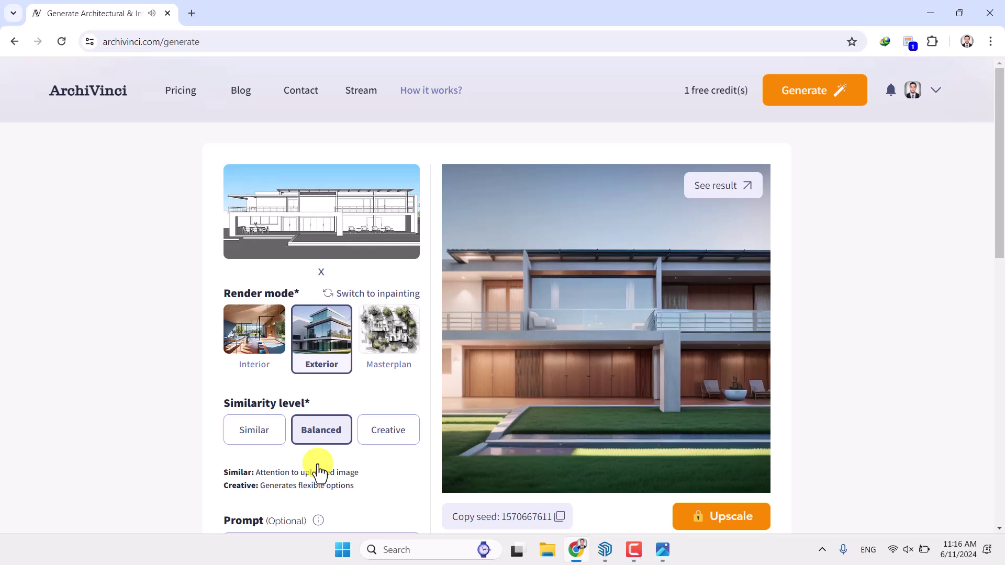
Step: Open the generated exterior render in a separate browser tab and view the whole image
{"action": "right_click", "coordinate": [620, 320]}
{"action": "left_click", "coordinate": [672, 133]}
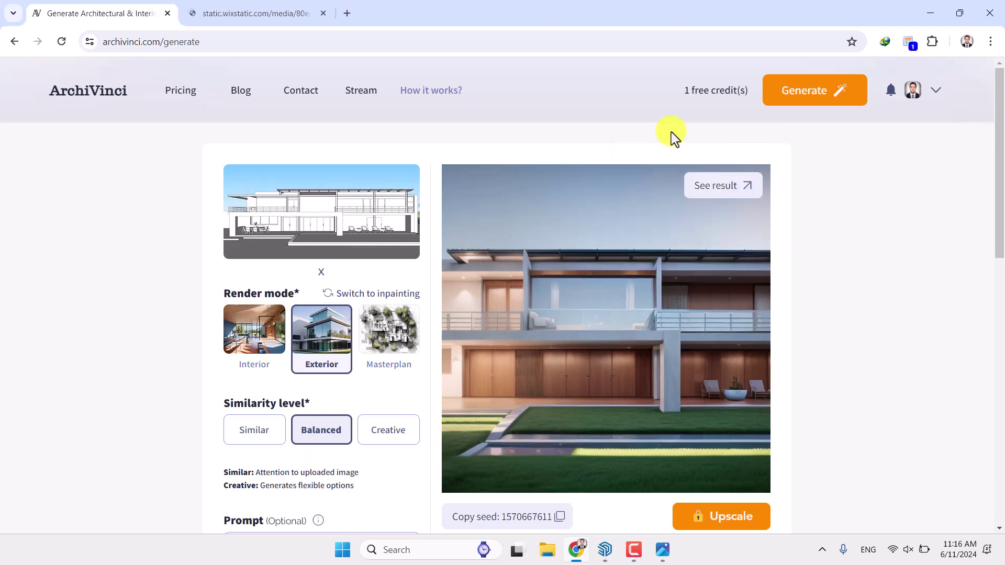
{"action": "left_click", "coordinate": [256, 17]}
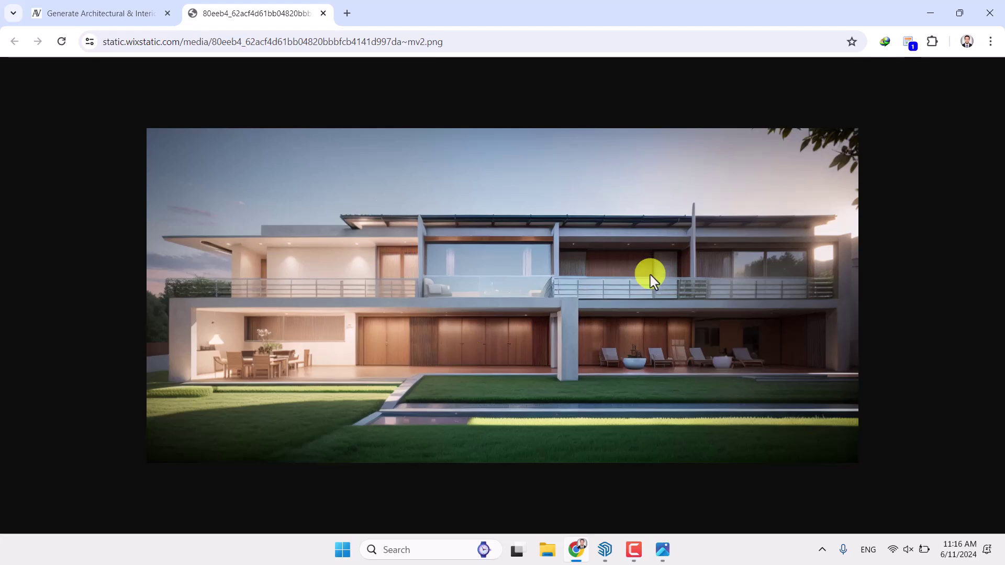
Step: Save the full render to the desktop as a PNG image named AI RENDER 1 and close its browser tab
{"action": "right_click", "coordinate": [577, 237]}
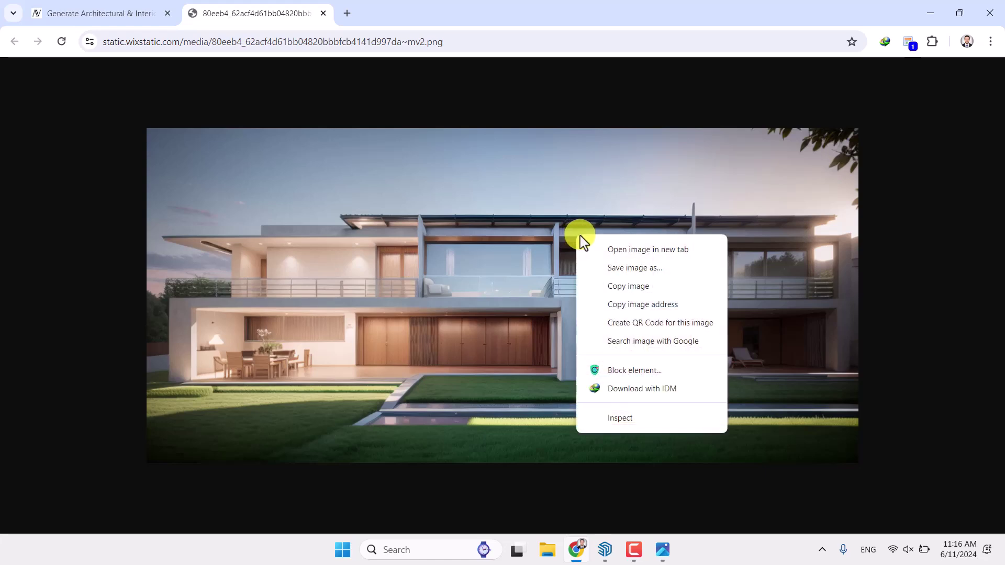
{"action": "left_click", "coordinate": [639, 286]}
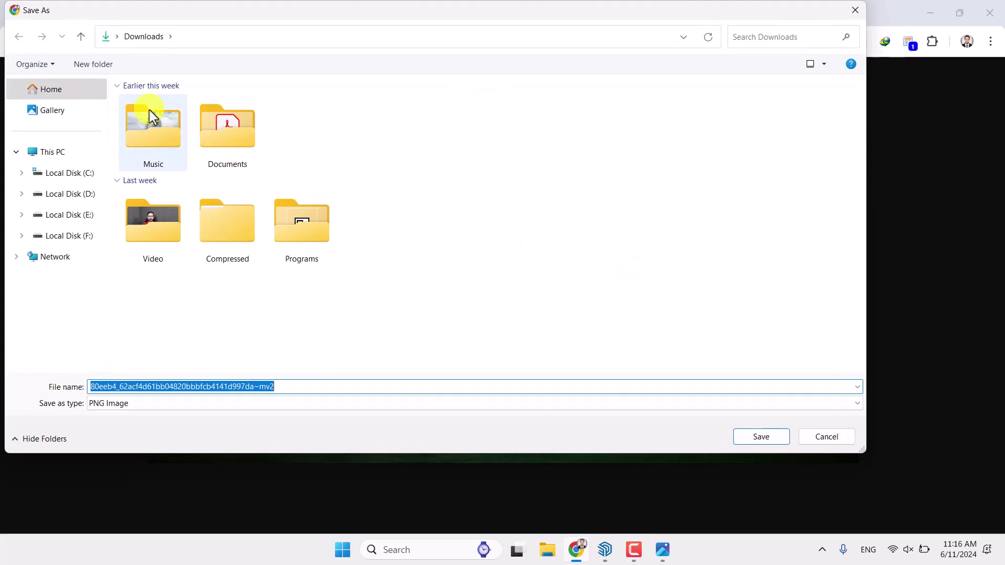
{"action": "left_click", "coordinate": [117, 36]}
{"action": "left_click", "coordinate": [124, 56]}
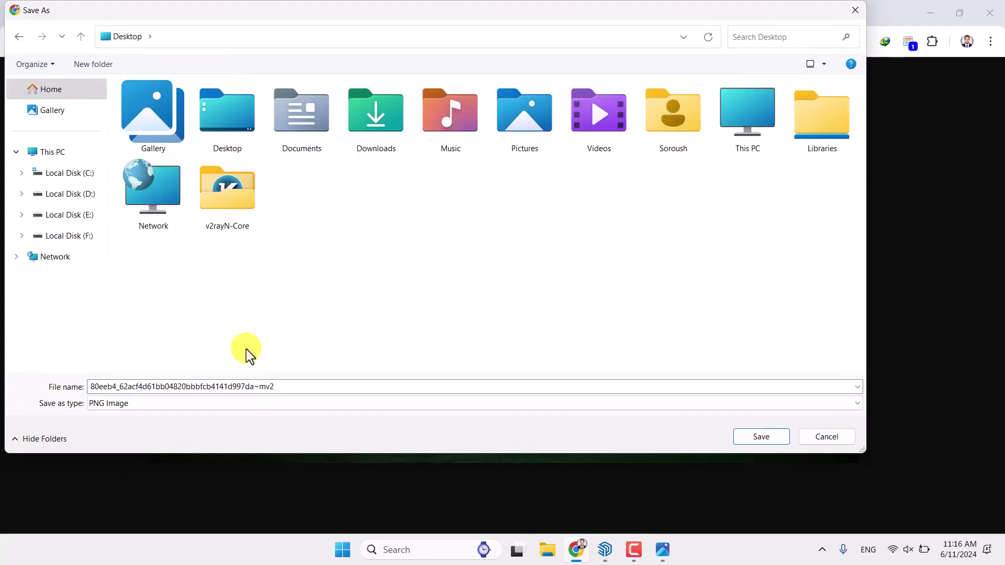
{"action": "double_click", "coordinate": [278, 387]}
{"action": "type", "text": "AI RENDER 1"}
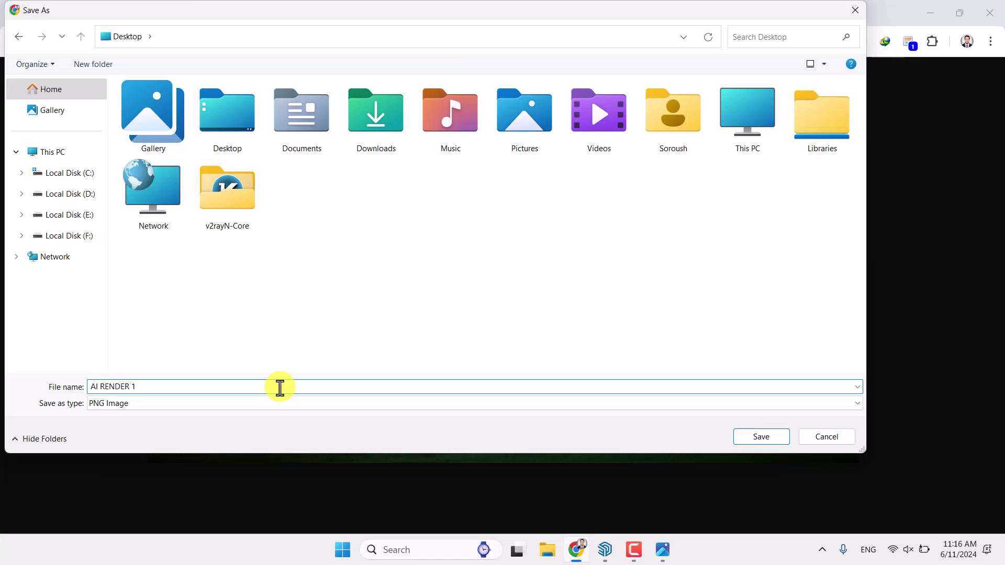
{"action": "left_click", "coordinate": [189, 403]}
{"action": "left_click", "coordinate": [188, 415]}
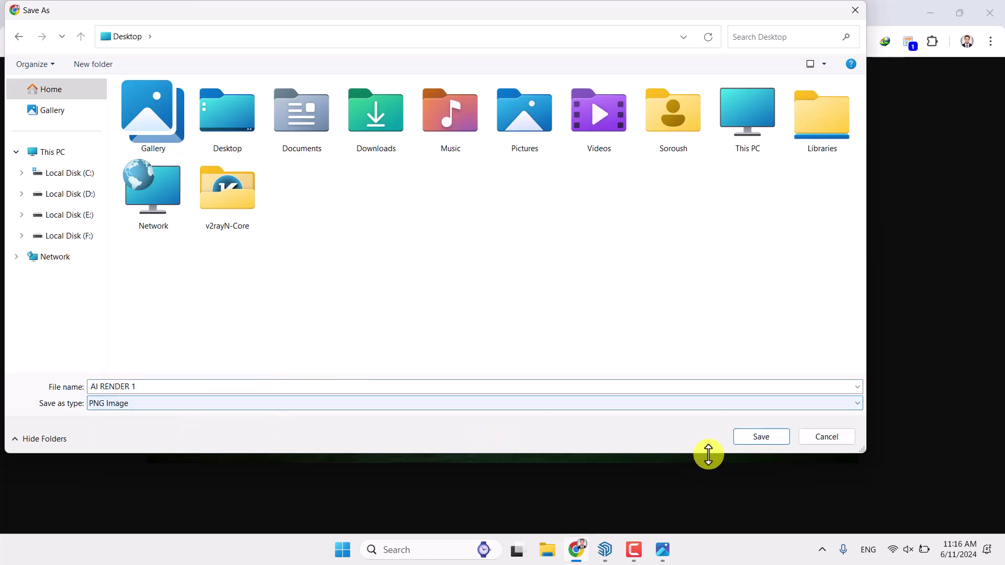
{"action": "left_click", "coordinate": [754, 437]}
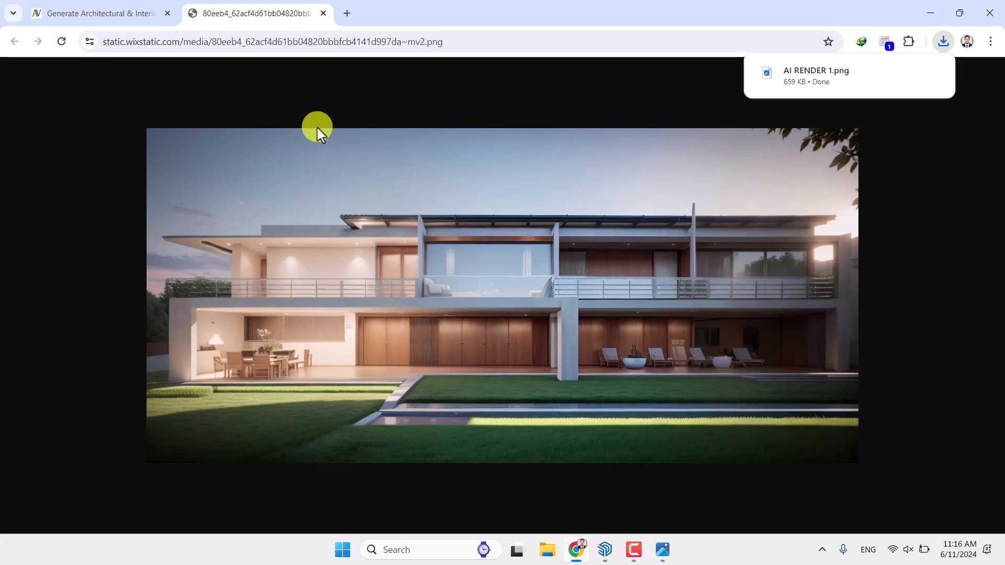
{"action": "left_click", "coordinate": [323, 13]}
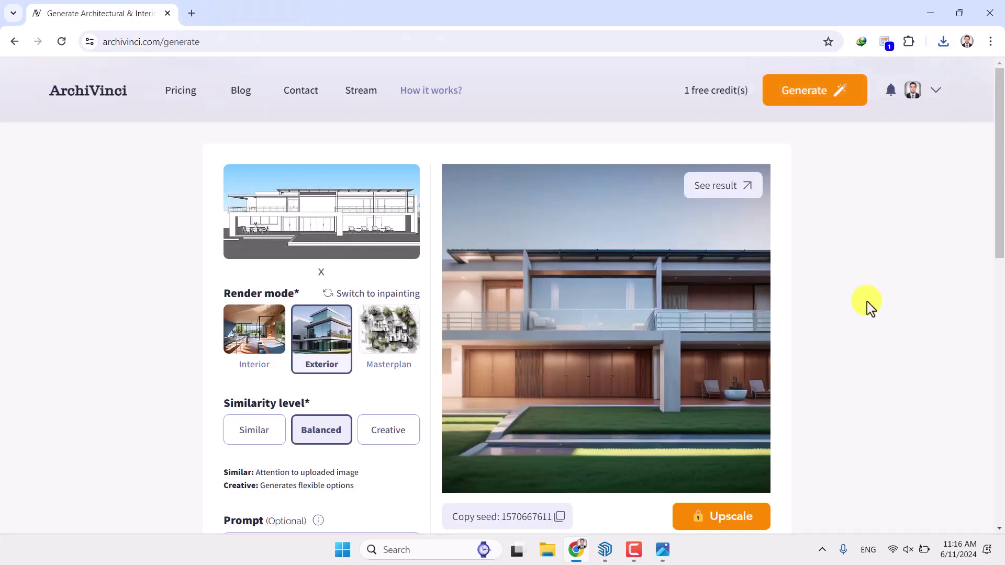
{"action": "scroll", "coordinate": [864, 303], "scroll_direction": "down", "scroll_amount": 3}
{"action": "scroll", "coordinate": [246, 407], "scroll_direction": "down", "scroll_amount": 6}
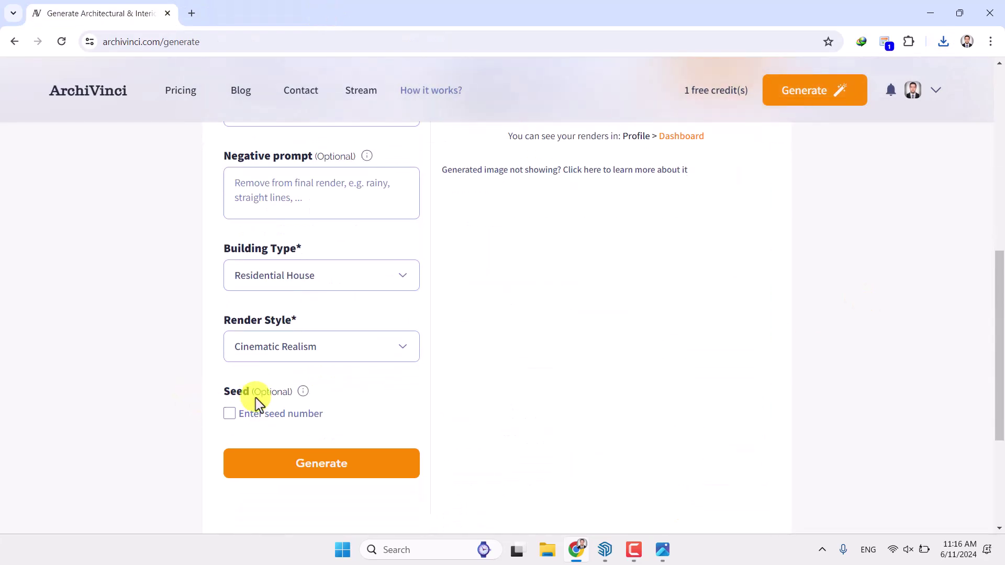
{"action": "scroll", "coordinate": [717, 151], "scroll_direction": "up", "scroll_amount": 7}
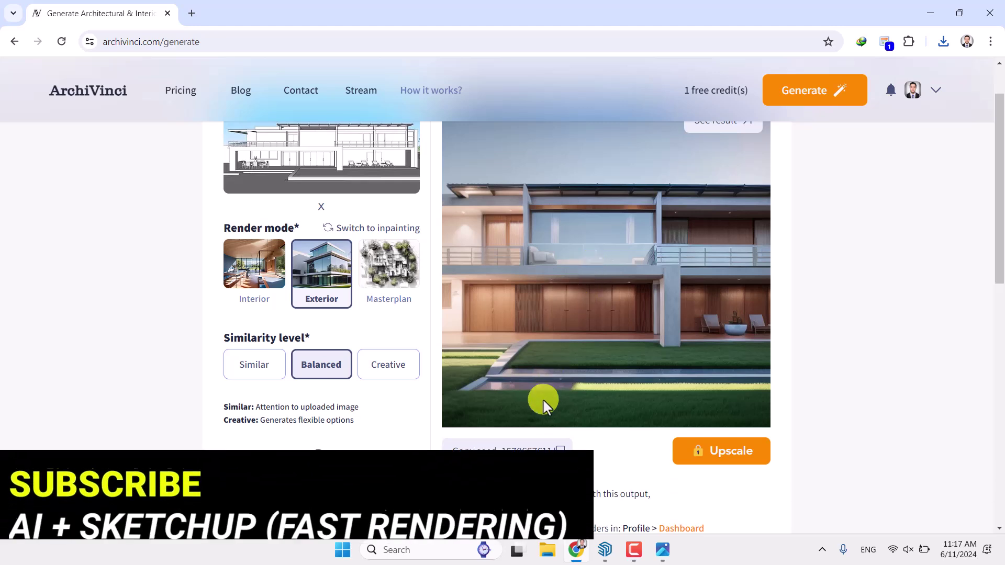
{"action": "left_click", "coordinate": [514, 452]}
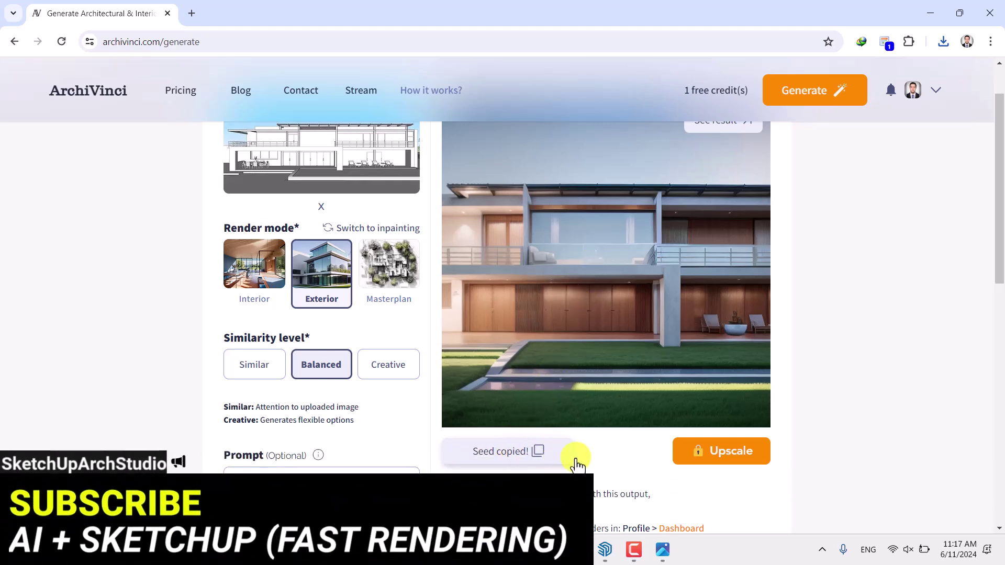
{"action": "scroll", "coordinate": [321, 407], "scroll_direction": "down", "scroll_amount": 8}
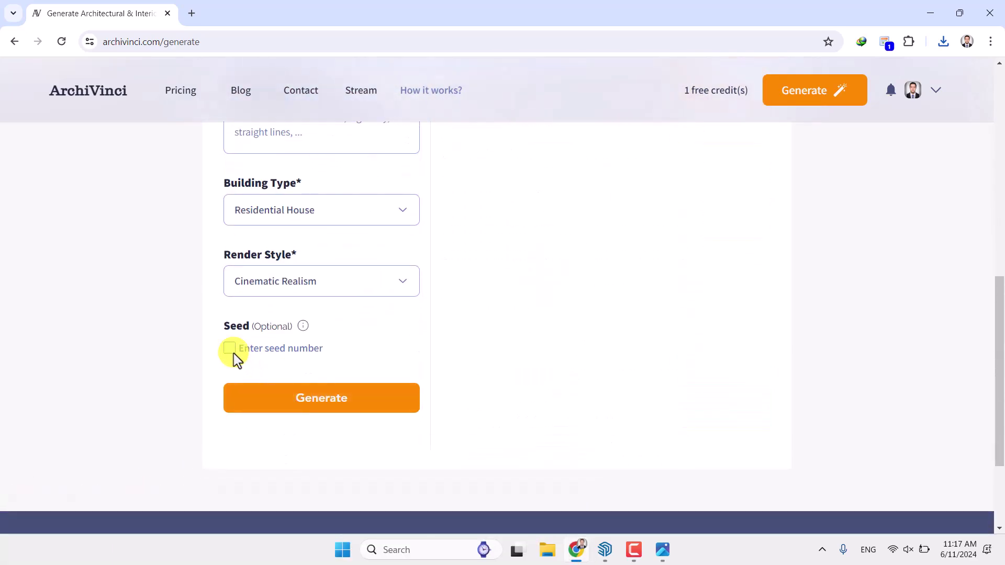
{"action": "left_click", "coordinate": [230, 349]}
{"action": "left_click", "coordinate": [290, 409]}
{"action": "key", "text": "ctrl+v"}
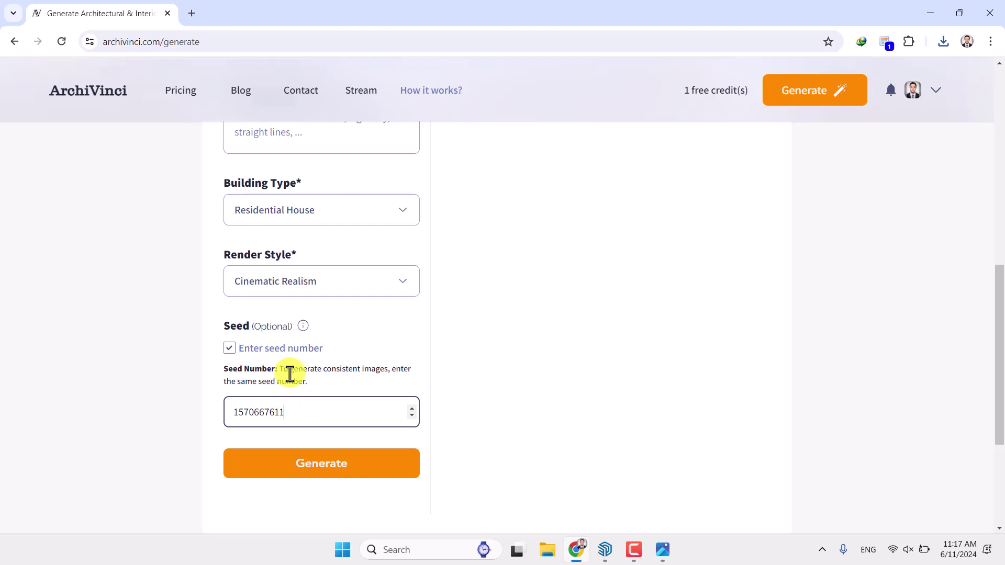
Step: Change the render style to Minimalist Modernism
{"action": "scroll", "coordinate": [287, 378], "scroll_direction": "up", "scroll_amount": 2}
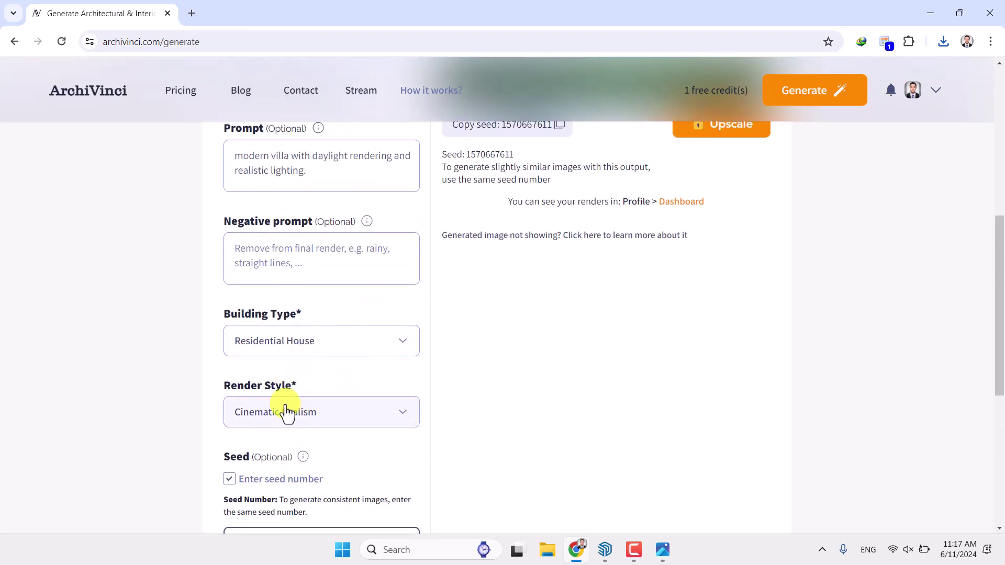
{"action": "left_click", "coordinate": [288, 412]}
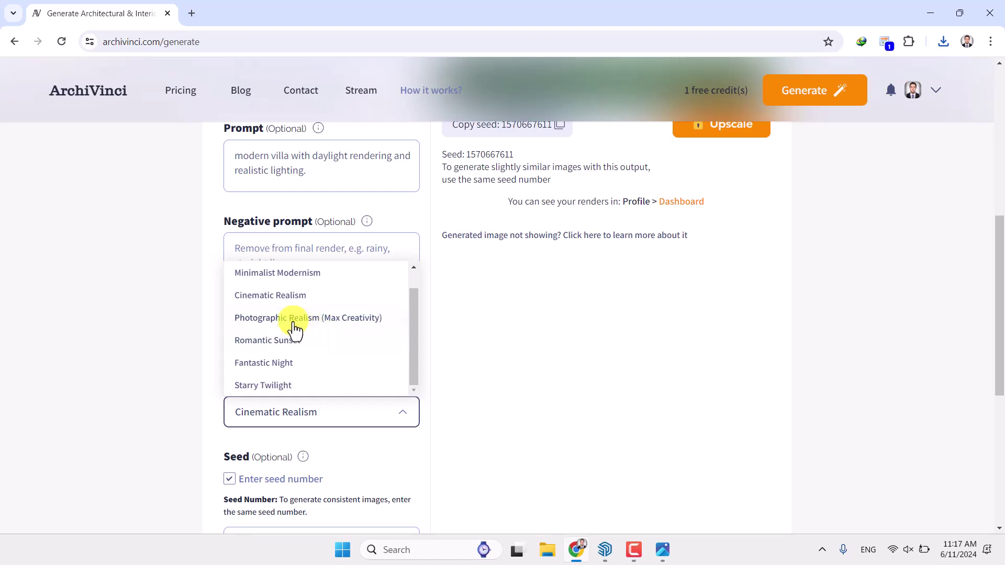
{"action": "scroll", "coordinate": [282, 324], "scroll_direction": "up", "scroll_amount": 1}
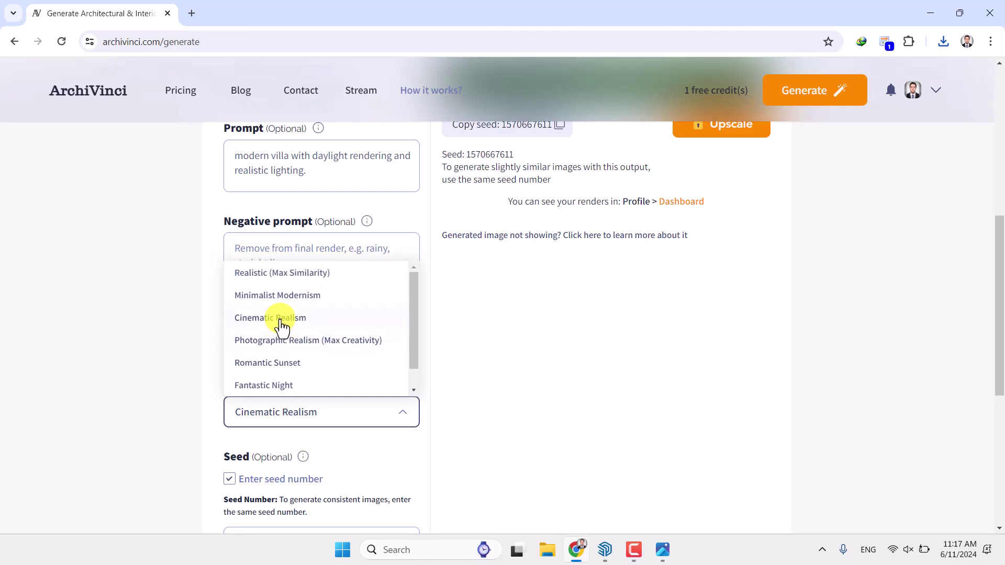
{"action": "left_click", "coordinate": [271, 296]}
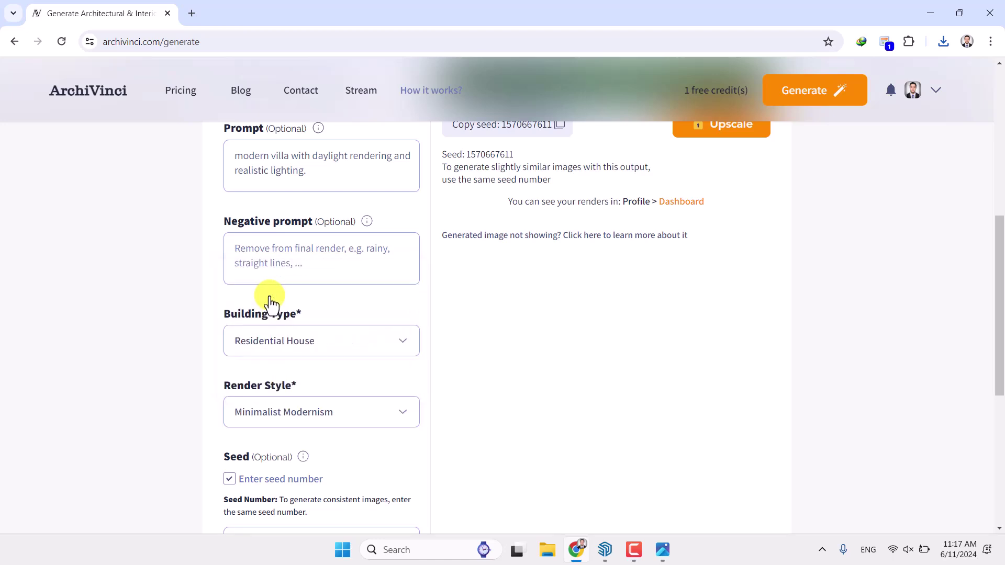
Step: Extend the prompt to "modern villa with daylight rendering and realistic lighting, high quality output" and generate a new image
{"action": "scroll", "coordinate": [347, 323], "scroll_direction": "up", "scroll_amount": 5}
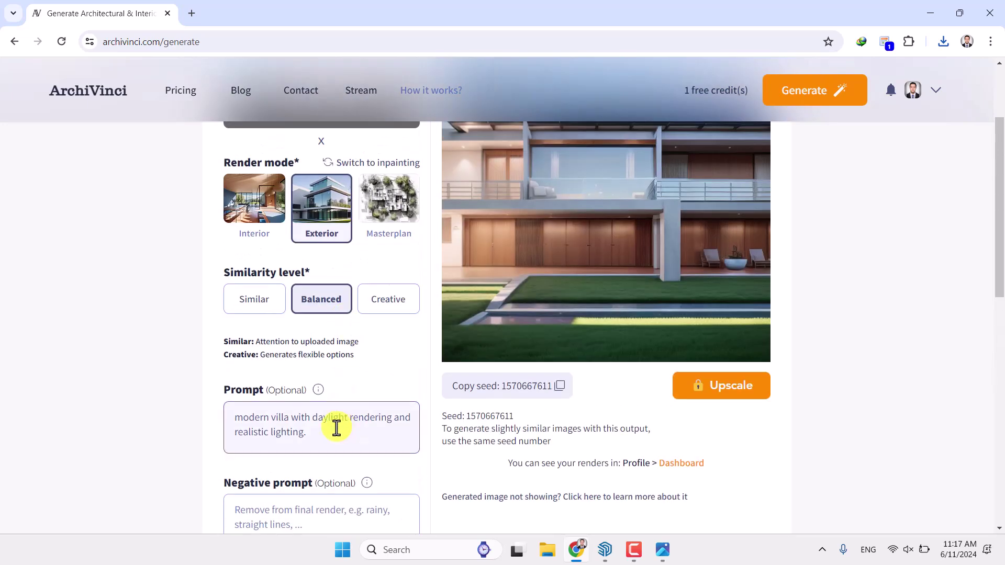
{"action": "left_click", "coordinate": [337, 429]}
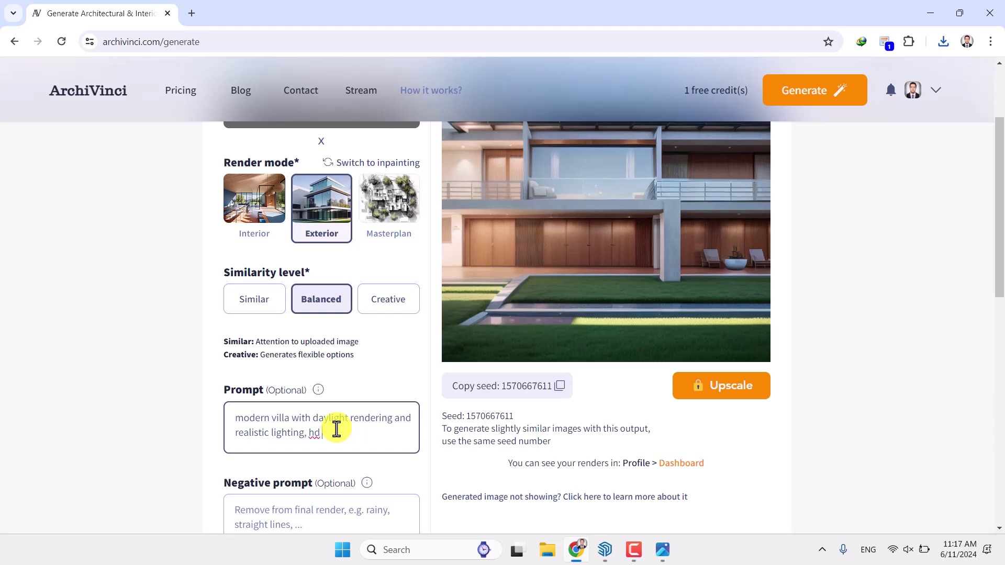
{"action": "type", "text": "high quality output"}
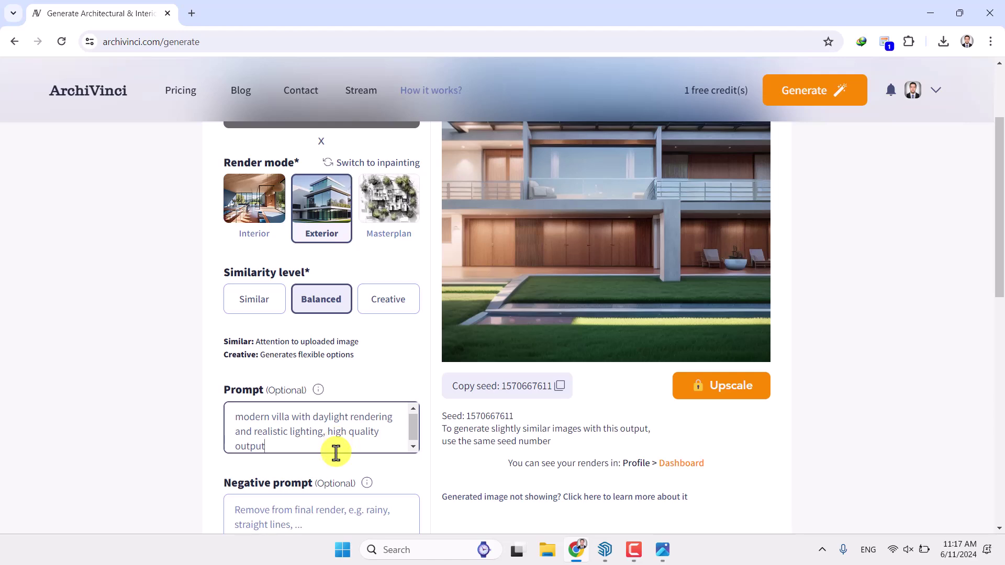
{"action": "scroll", "coordinate": [327, 353], "scroll_direction": "up", "scroll_amount": 3}
{"action": "scroll", "coordinate": [328, 353], "scroll_direction": "down", "scroll_amount": 6}
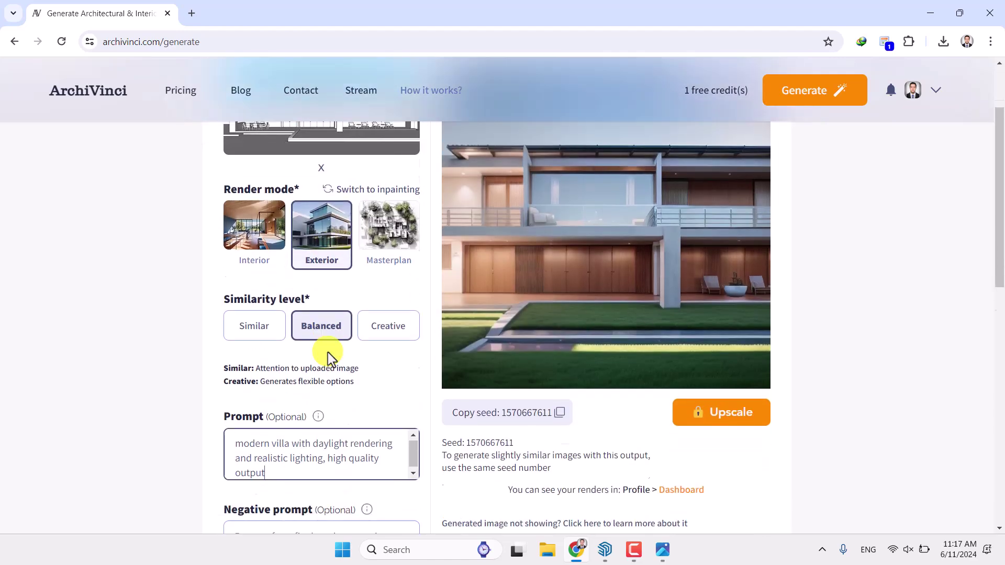
{"action": "scroll", "coordinate": [327, 353], "scroll_direction": "down", "scroll_amount": 6}
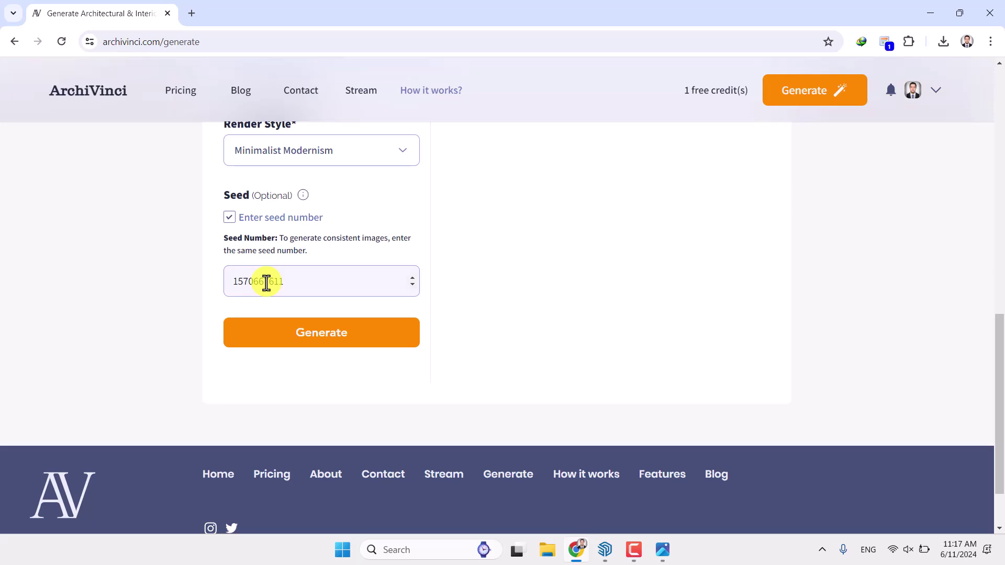
{"action": "left_click", "coordinate": [319, 338]}
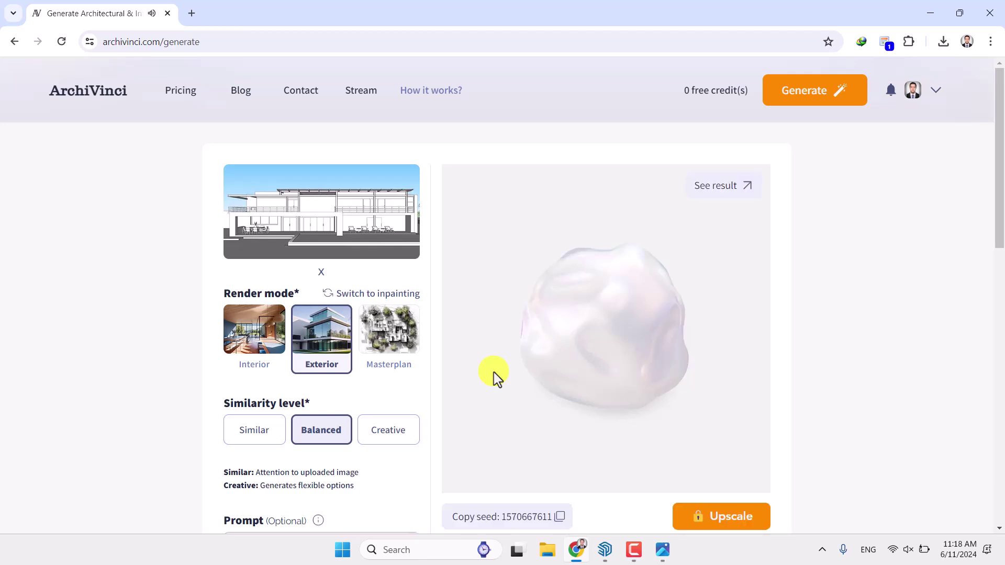
Step: Open the new Minimalist Modernism render in a separate browser tab and view the whole image
{"action": "right_click", "coordinate": [492, 369]}
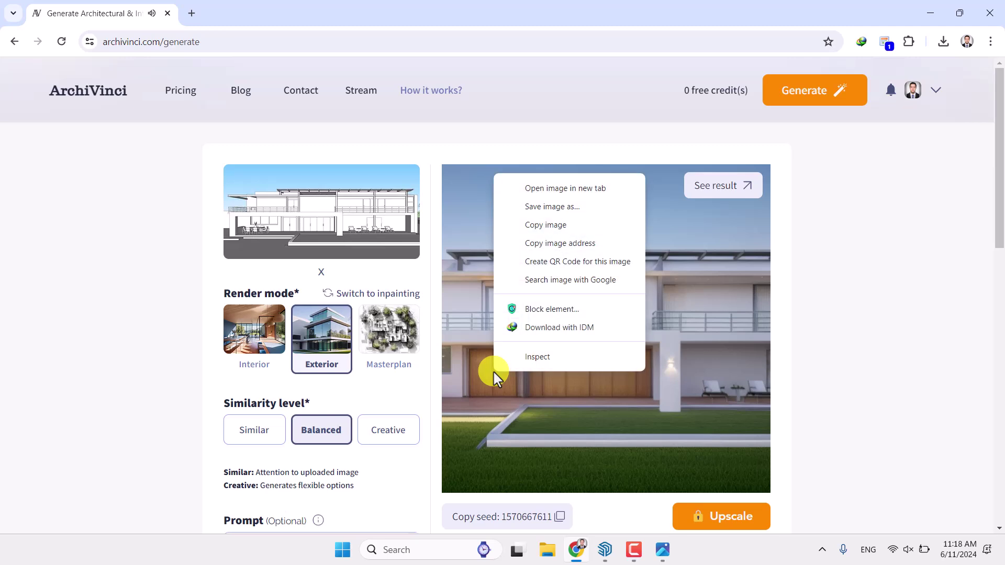
{"action": "left_click", "coordinate": [555, 190]}
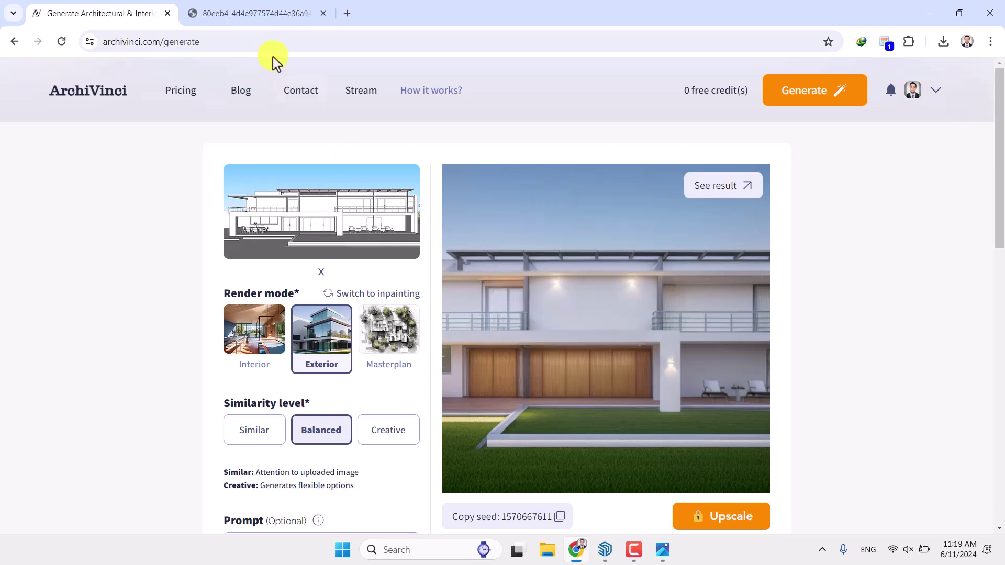
{"action": "key", "text": "ctrl+Tab"}
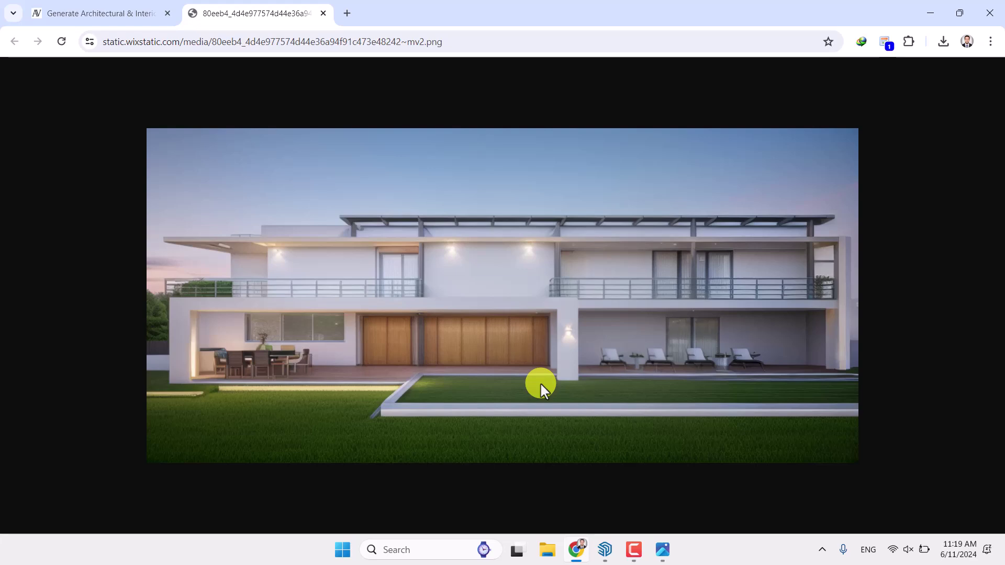
Step: Save the full second render to the desktop as a PNG image named AI RENDERE 2
{"action": "right_click", "coordinate": [325, 222]}
{"action": "left_click", "coordinate": [365, 249]}
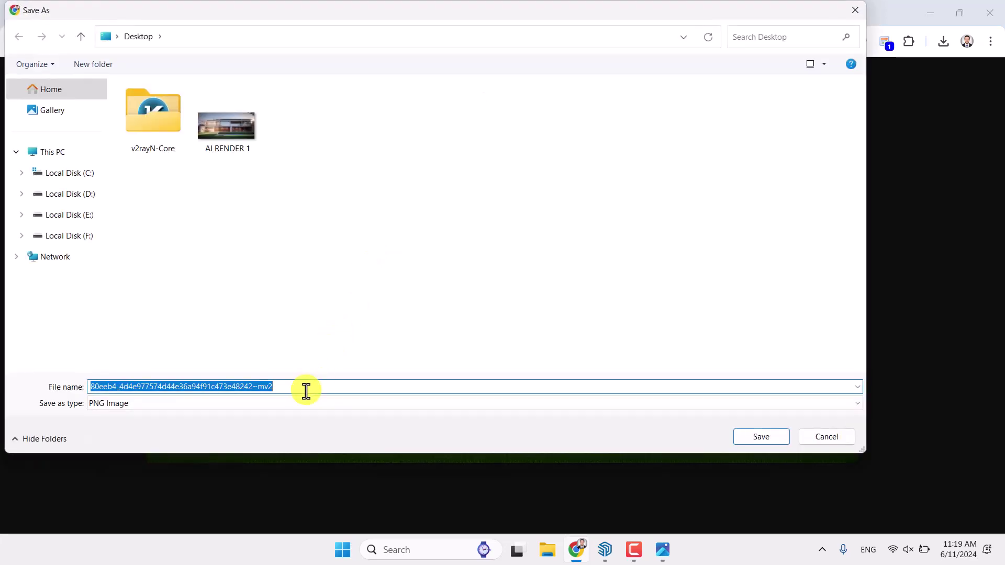
{"action": "type", "text": "AI RENDERE 2"}
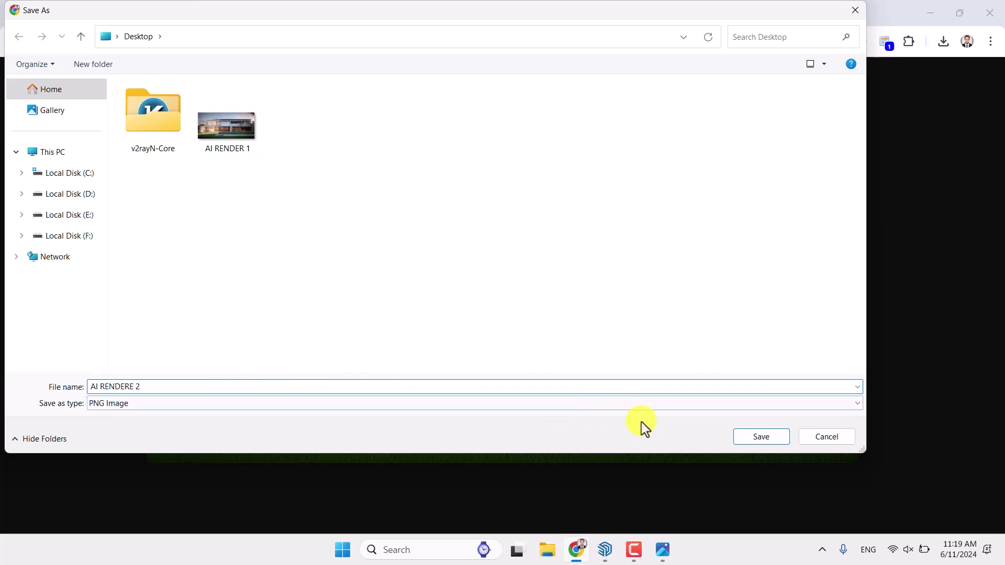
{"action": "left_click", "coordinate": [737, 437]}
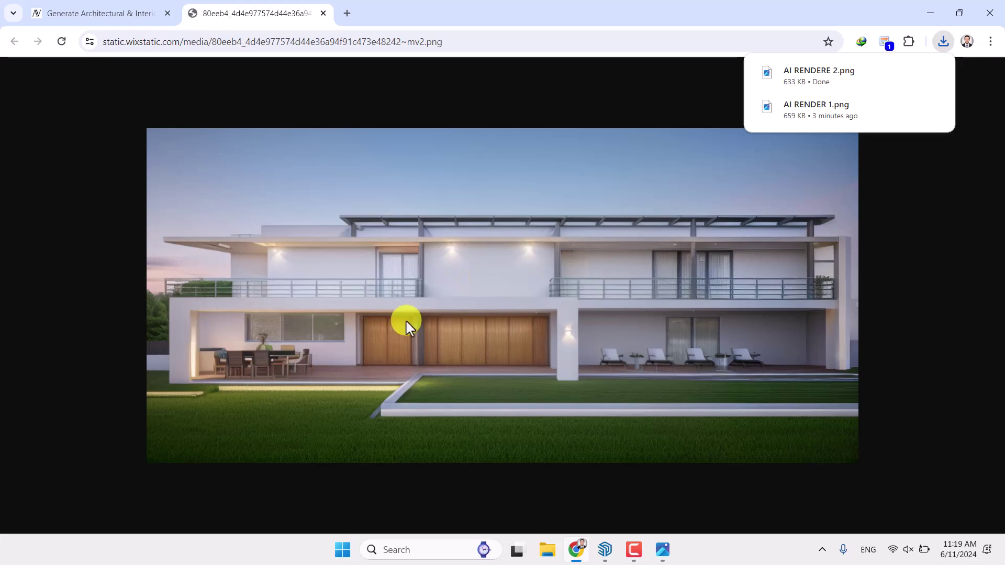
Step: Minimize the browser to show the desktop and refresh the desktop icons
{"action": "left_click", "coordinate": [930, 12]}
{"action": "left_click", "coordinate": [929, 10]}
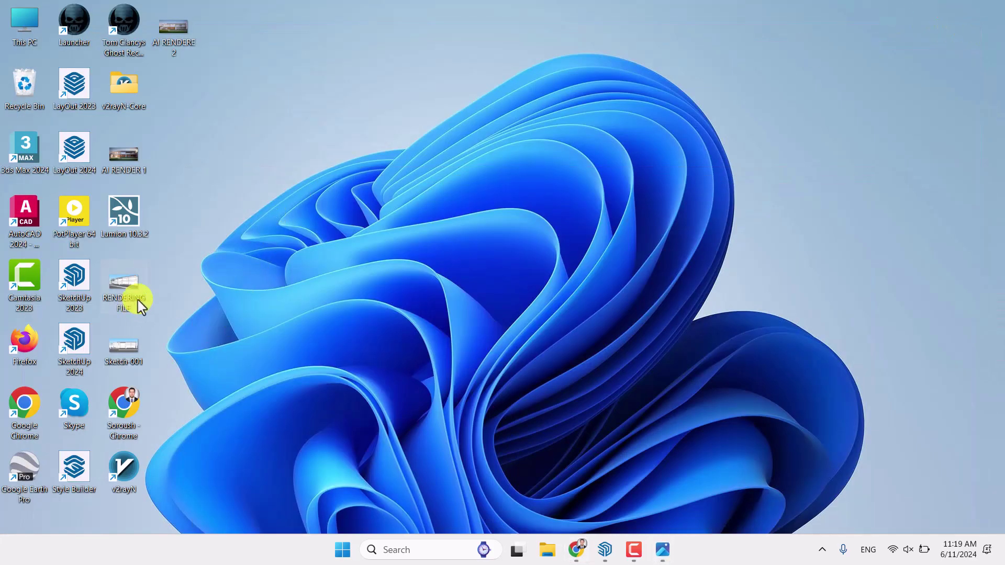
{"action": "right_click", "coordinate": [252, 53]}
{"action": "left_click", "coordinate": [291, 107]}
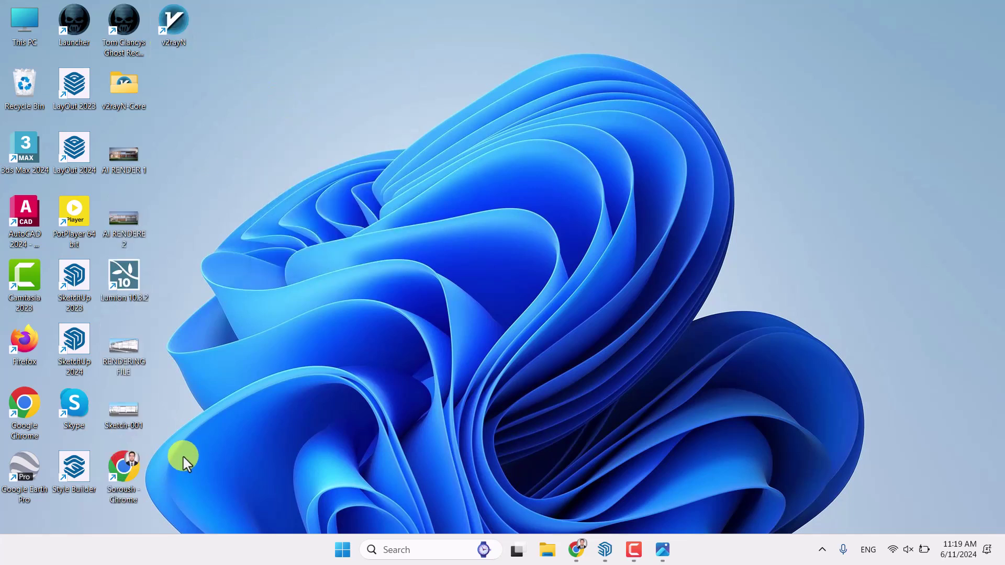
Step: Open AI RENDER 1 from the desktop in a window filling half the screen and open AI RENDERE 2 for comparison
{"action": "double_click", "coordinate": [135, 169]}
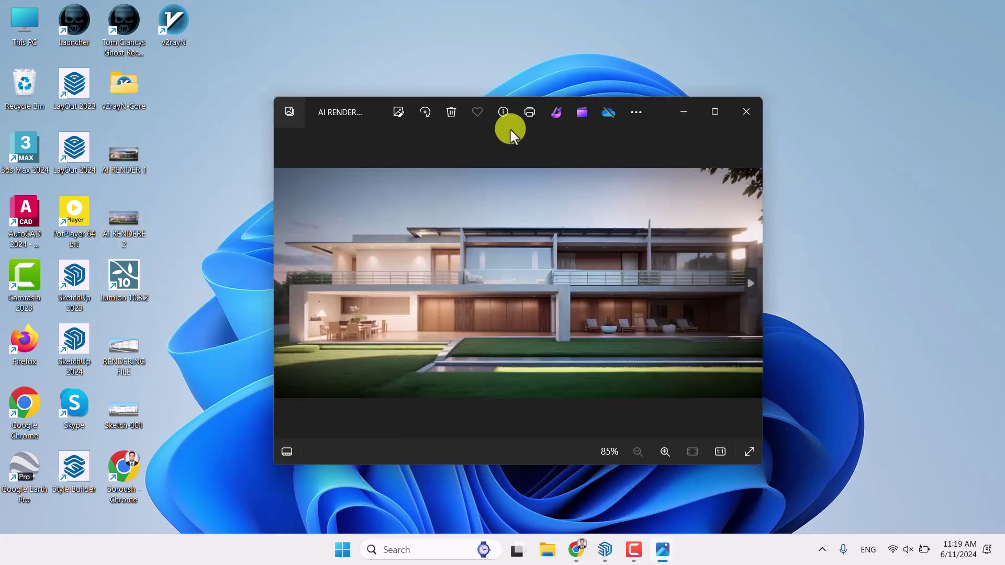
{"action": "left_click_drag", "start_coordinate": [671, 105], "coordinate": [1003, 102]}
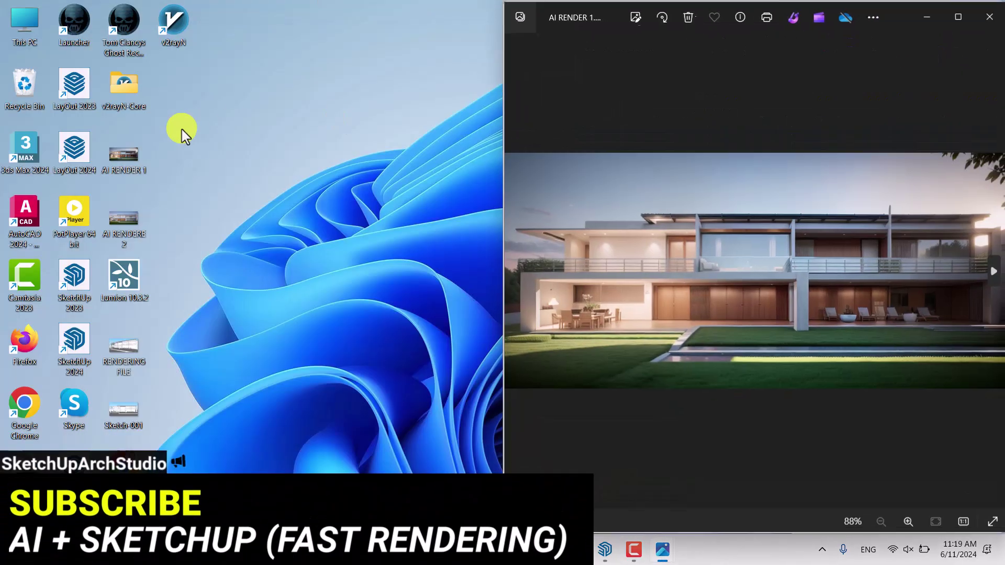
{"action": "left_click", "coordinate": [361, 32]}
{"action": "double_click", "coordinate": [124, 217]}
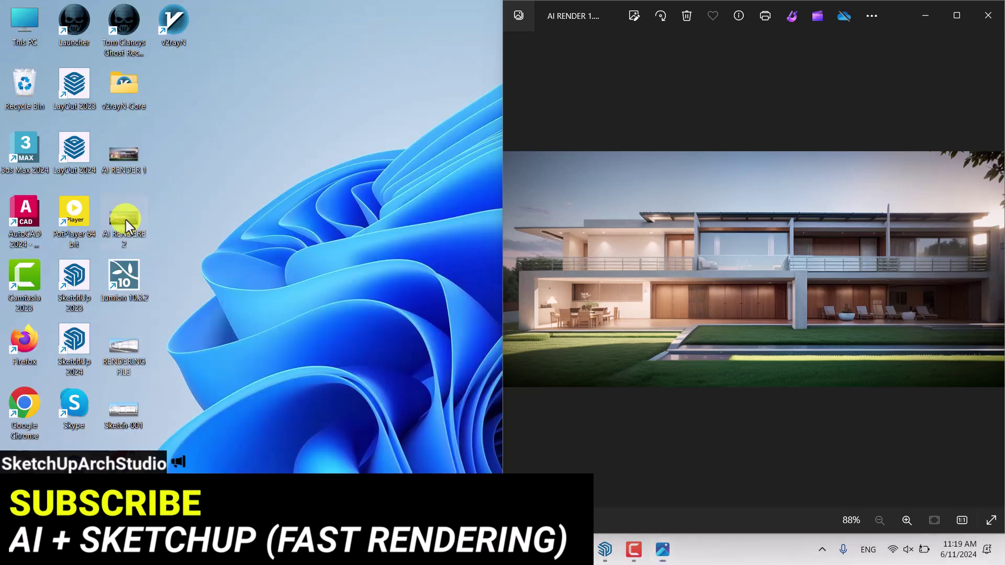